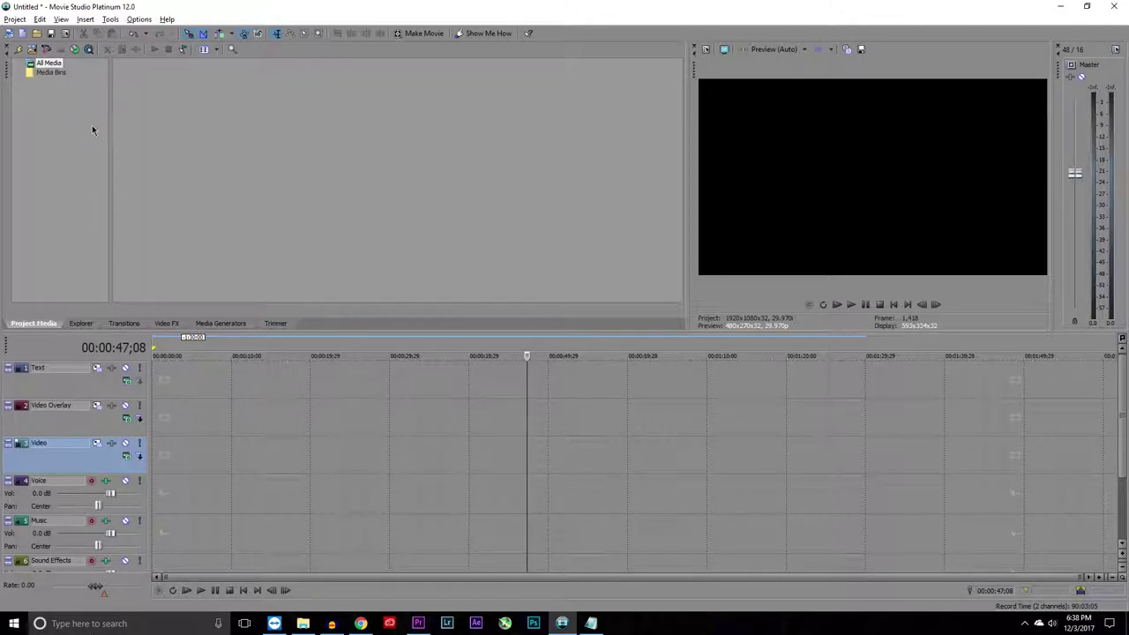
# Apply the HD 1080-60i project template with a 59.940 (Double NTSC) frame rate.
pyautogui.hotkey('ctrl', 'Home')
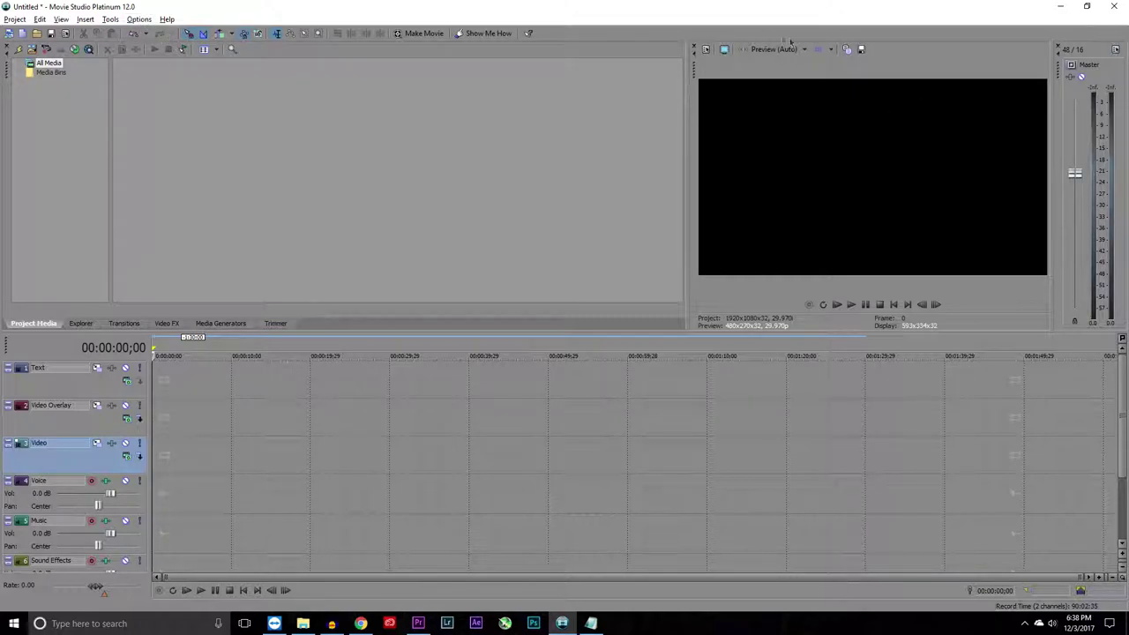
pyautogui.click(707, 49)
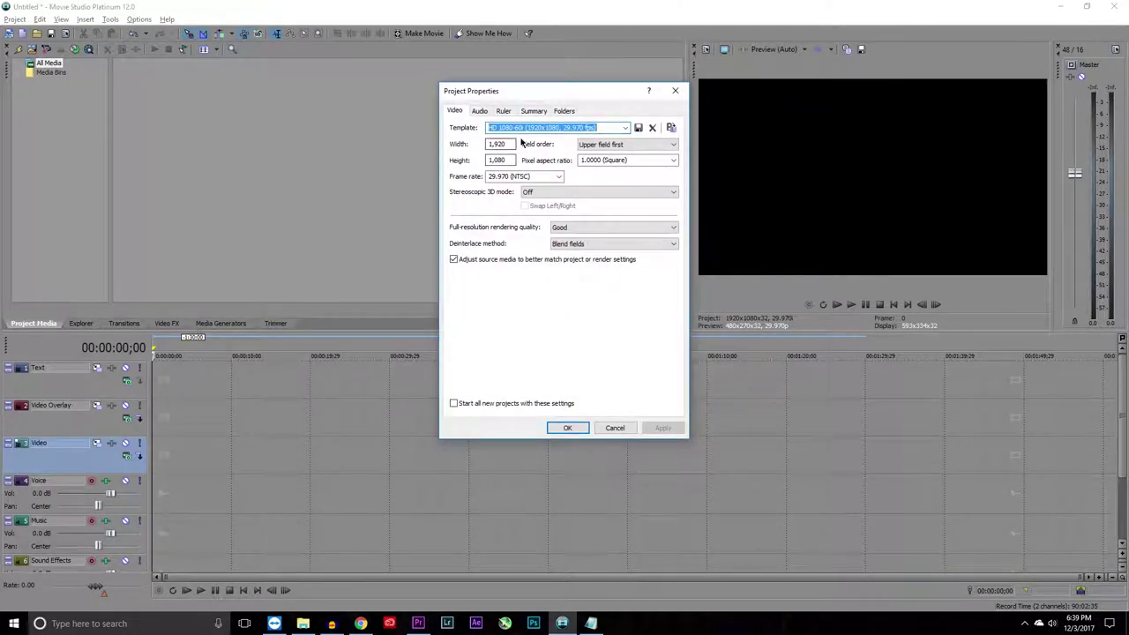
pyautogui.click(626, 128)
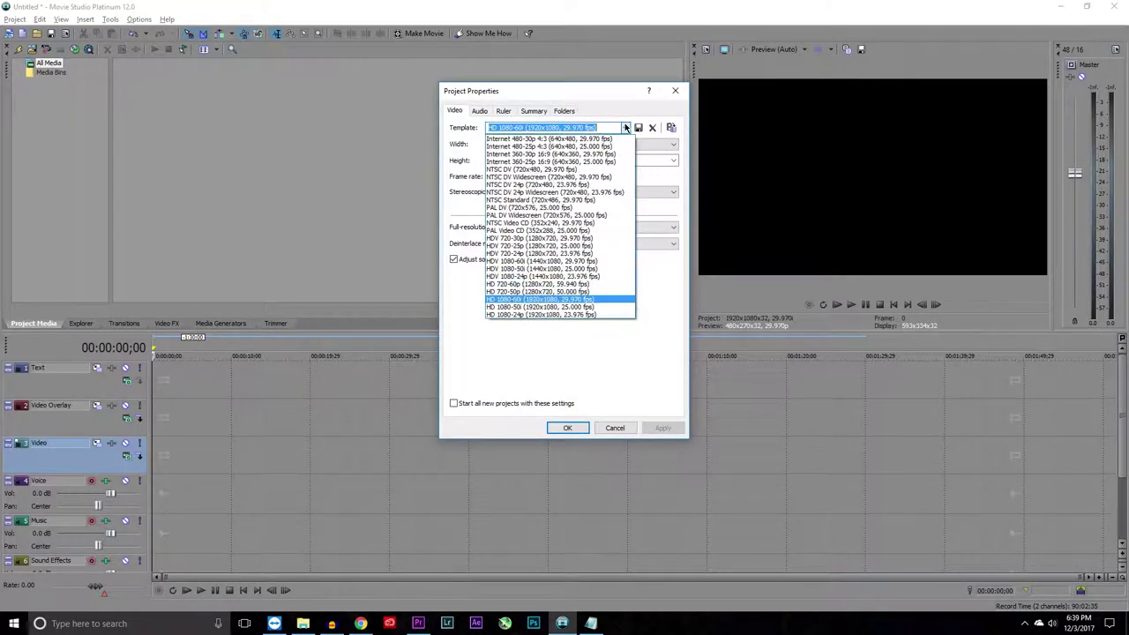
pyautogui.click(600, 300)
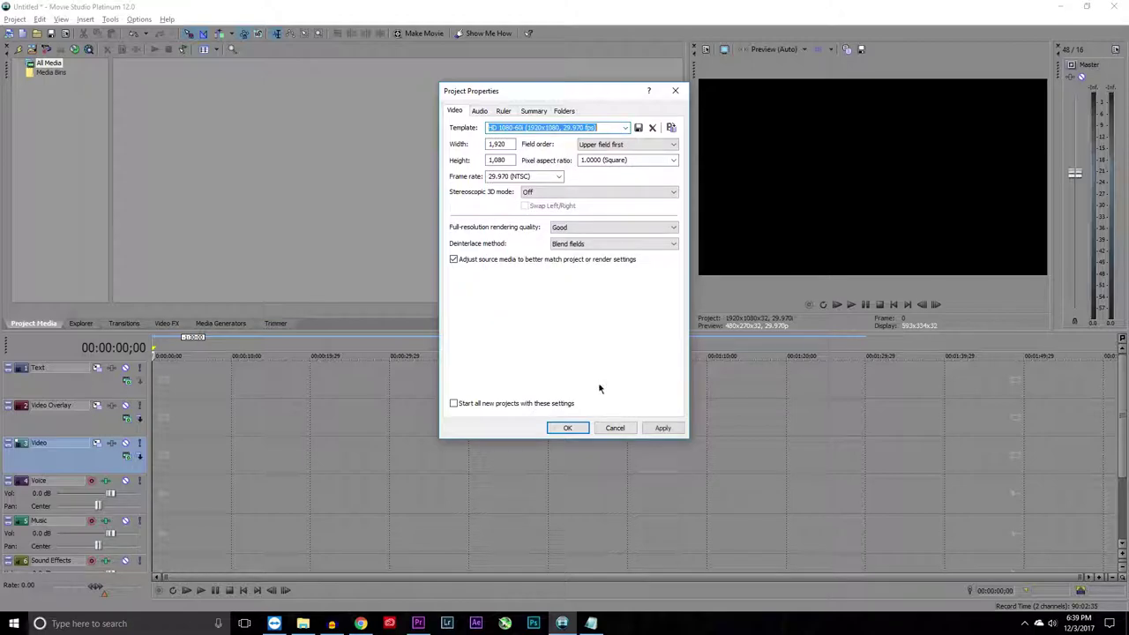
pyautogui.click(556, 177)
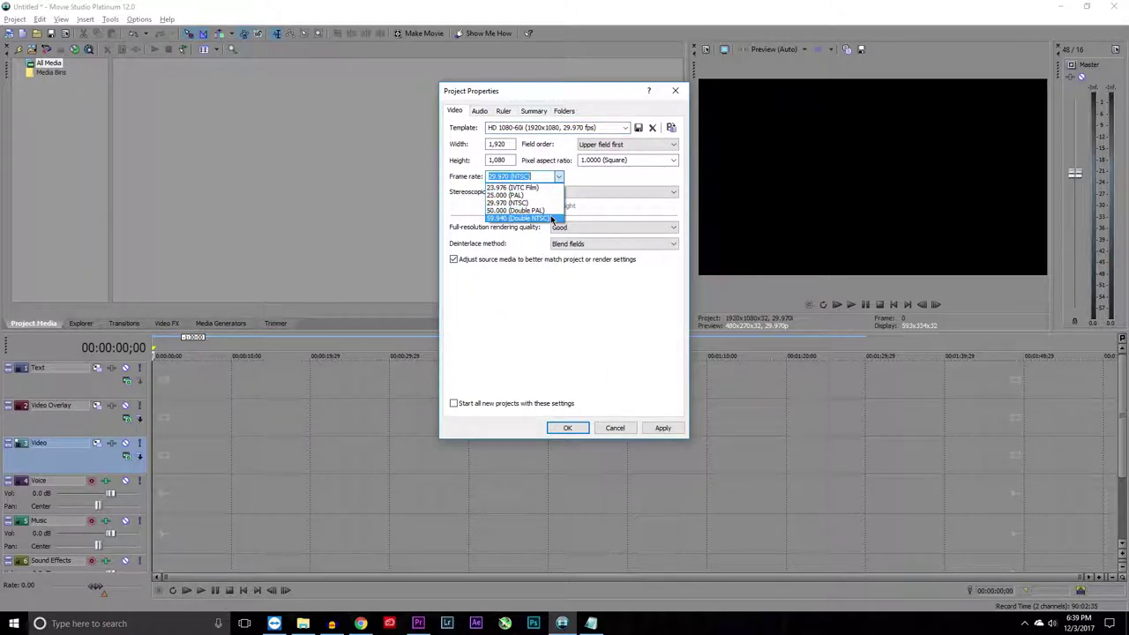
pyautogui.click(546, 218)
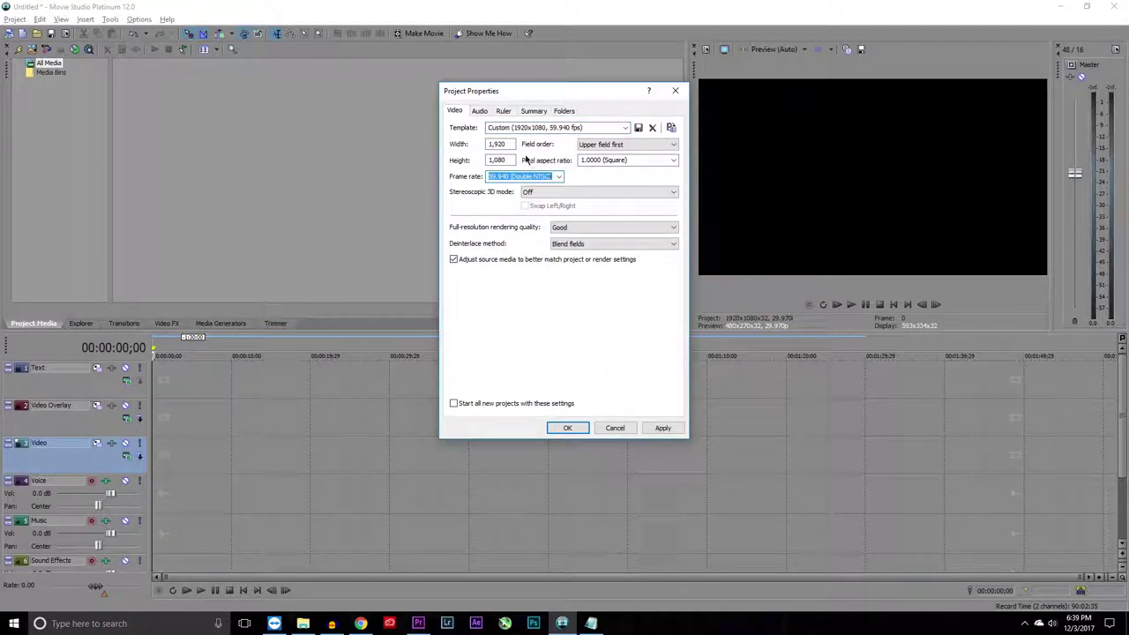
# Save these settings over the existing custom template and accept the project properties.
pyautogui.click(638, 130)
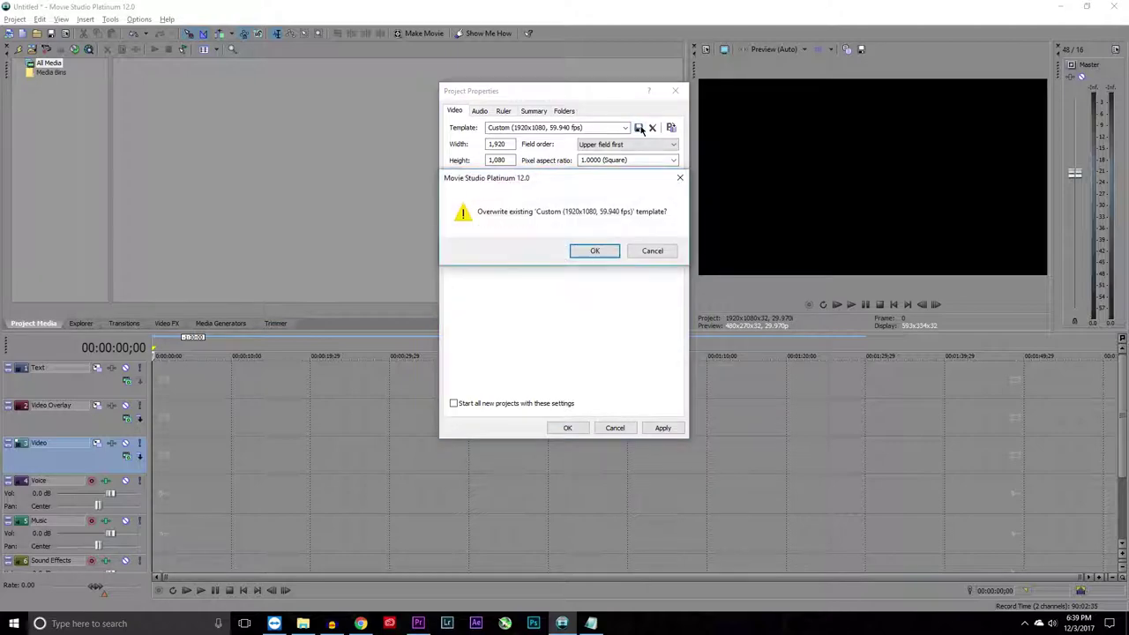
pyautogui.click(608, 251)
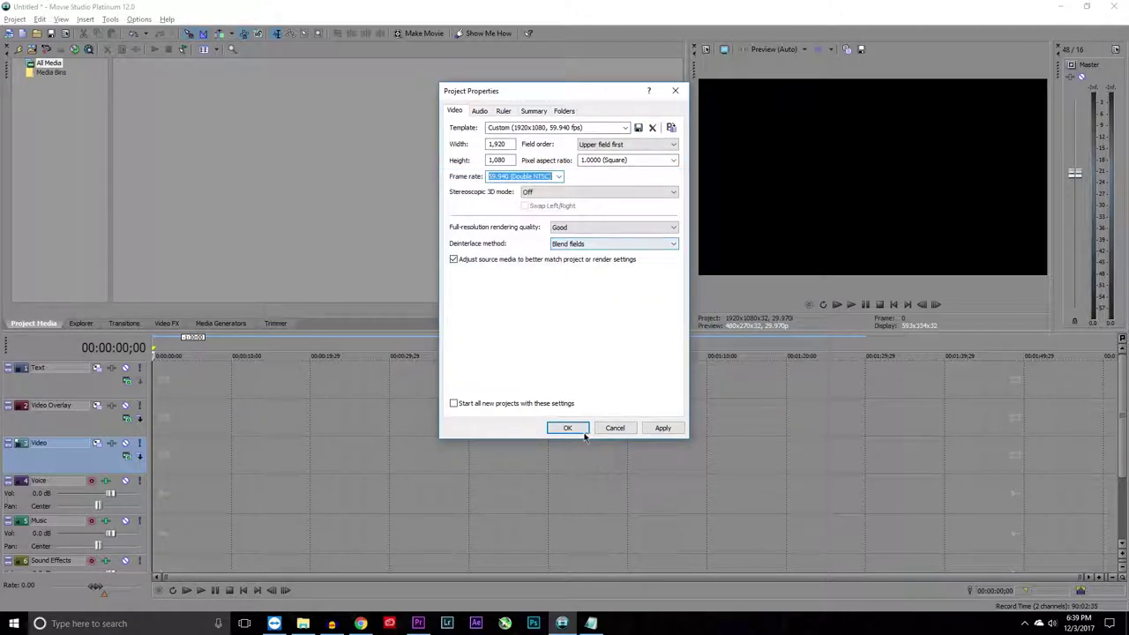
pyautogui.click(663, 429)
pyautogui.click(564, 429)
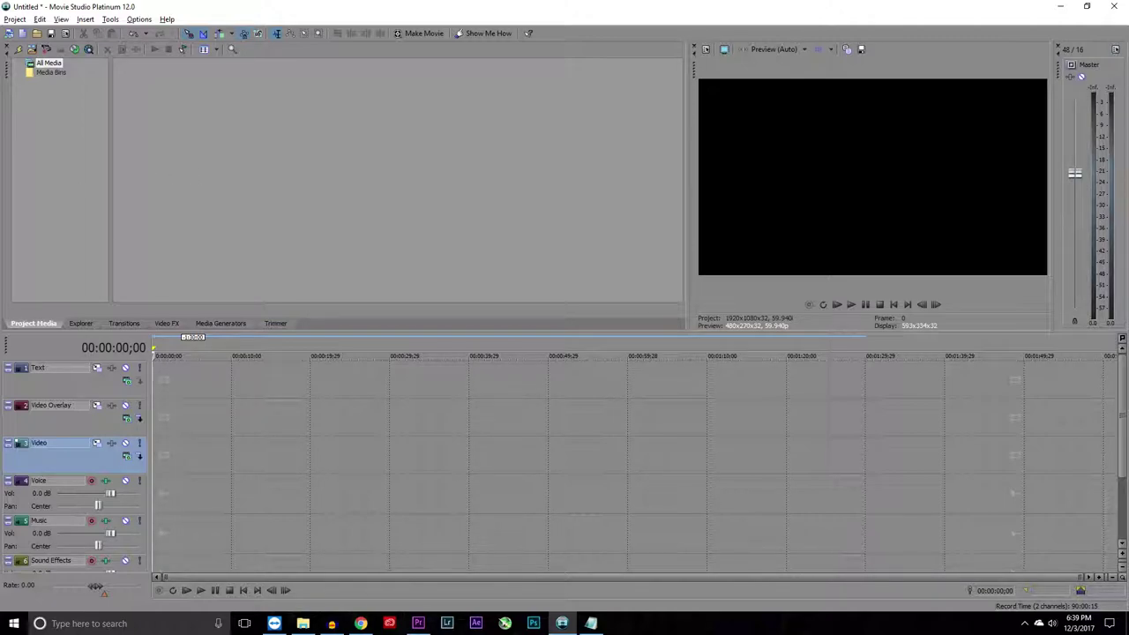
# Import 'Time lapse of storm clouds.mp4' and place it at the start of the Video track.
pyautogui.moveTo(7, 296); pyautogui.dragTo(261, 129)
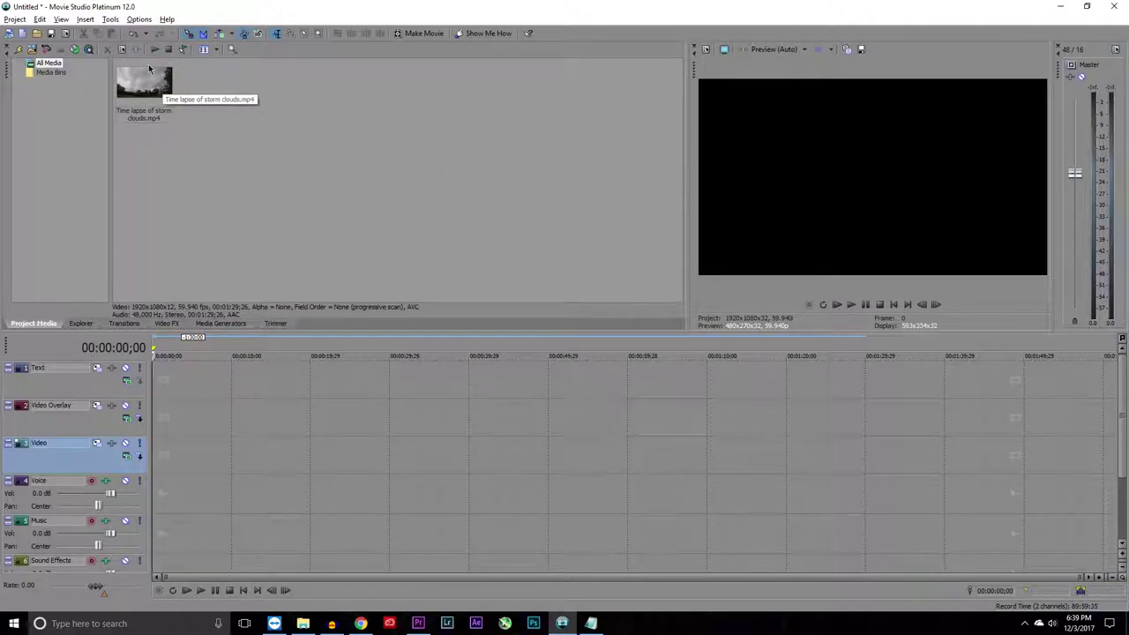
pyautogui.moveTo(158, 87); pyautogui.dragTo(248, 94)
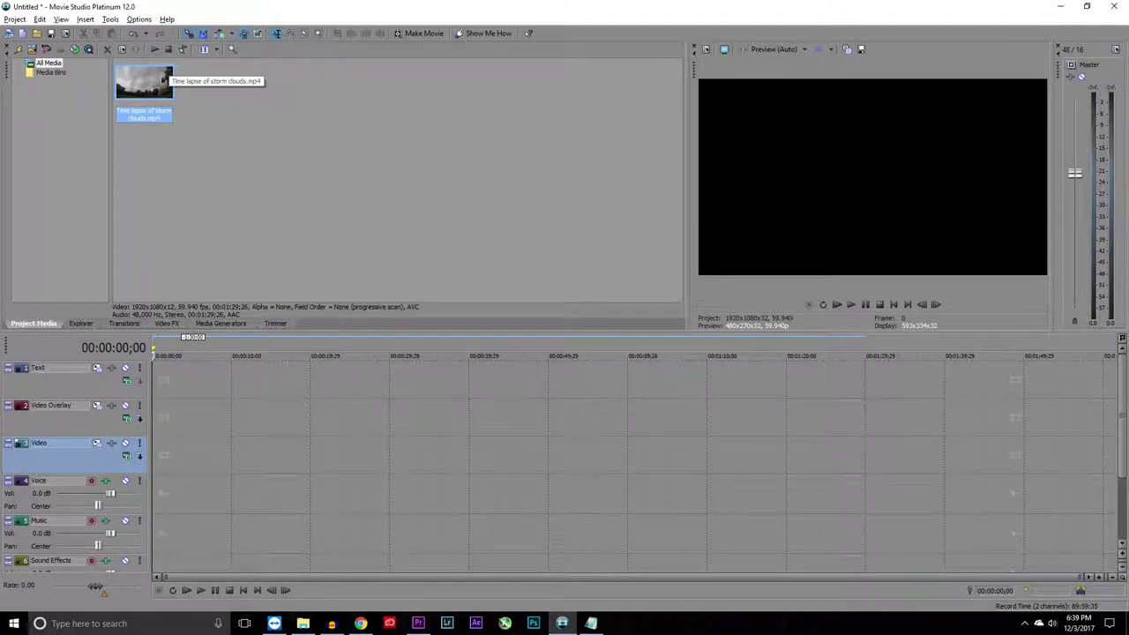
pyautogui.moveTo(198, 184); pyautogui.dragTo(347, 491)
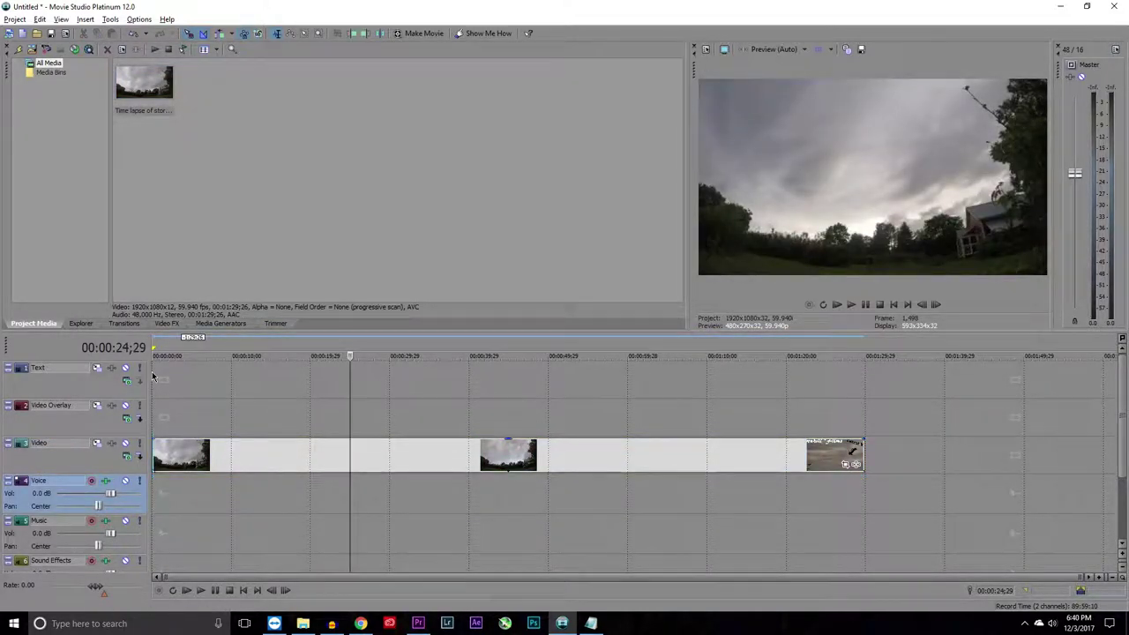
pyautogui.hotkey('ctrl', 'Home')
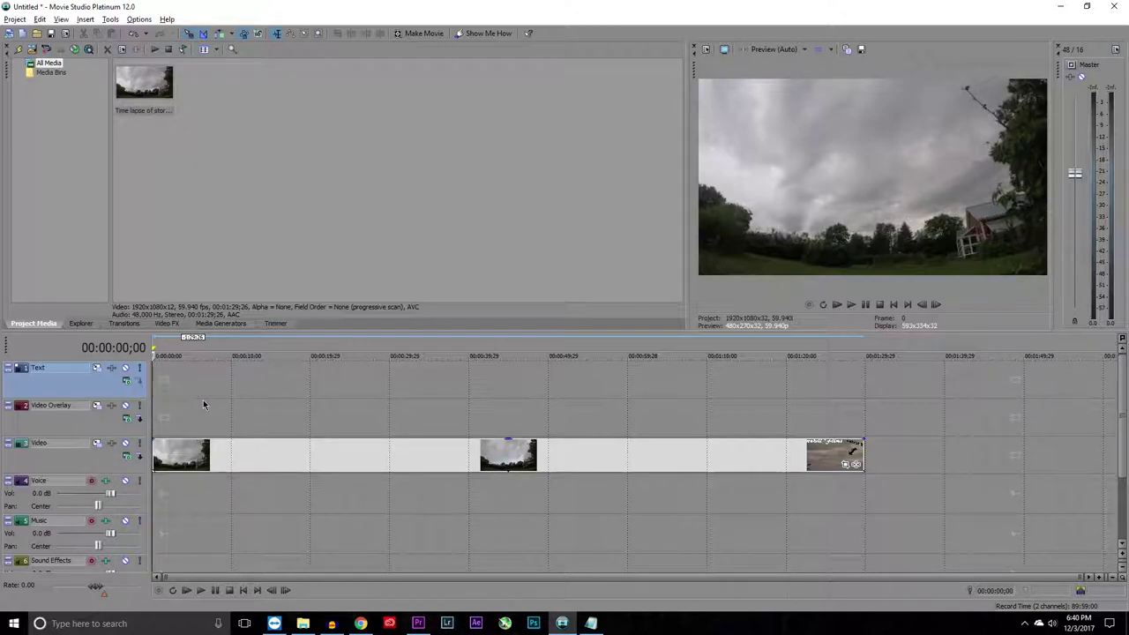
# Split the storm clip at about 13 and 54 seconds and delete its end section.
pyautogui.press('space')
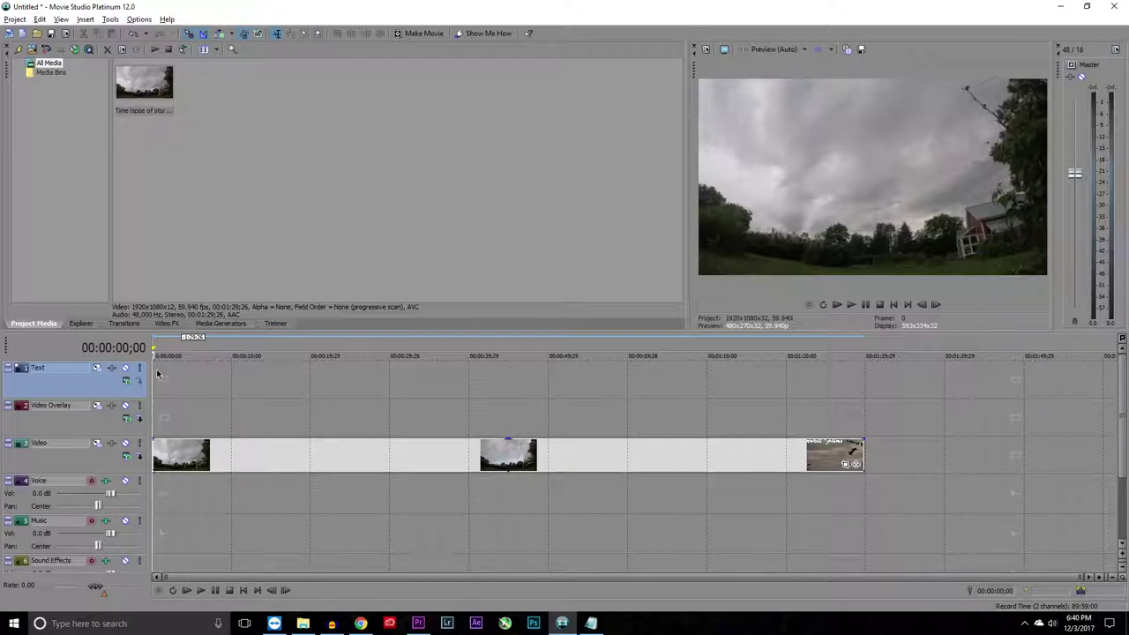
pyautogui.click(261, 395)
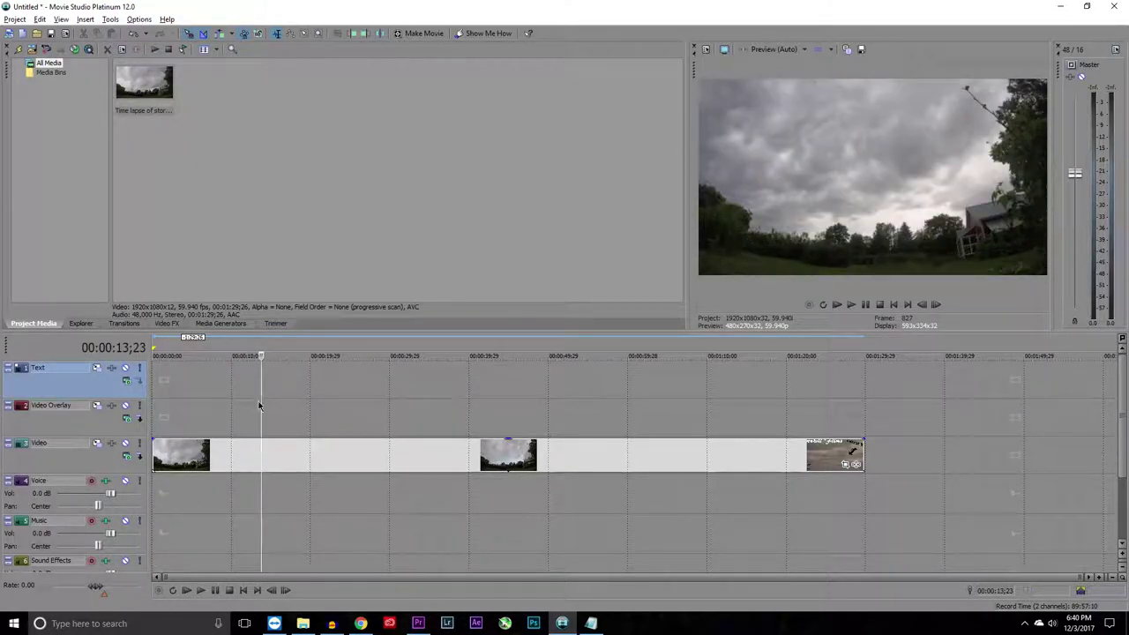
pyautogui.click(282, 453)
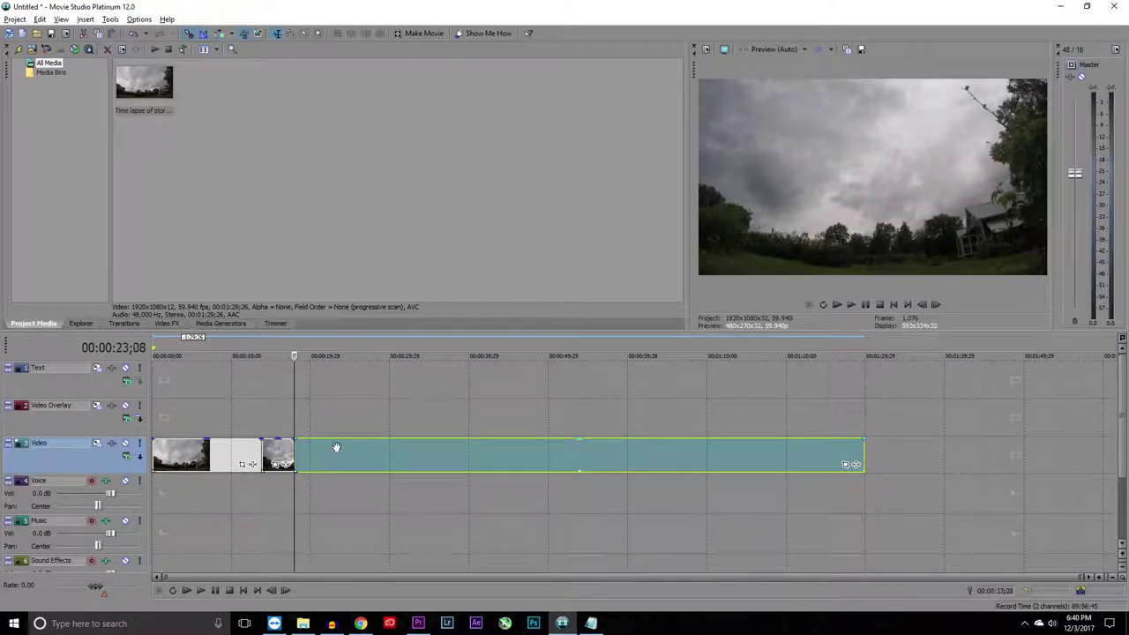
pyautogui.click(549, 470)
pyautogui.click(543, 453)
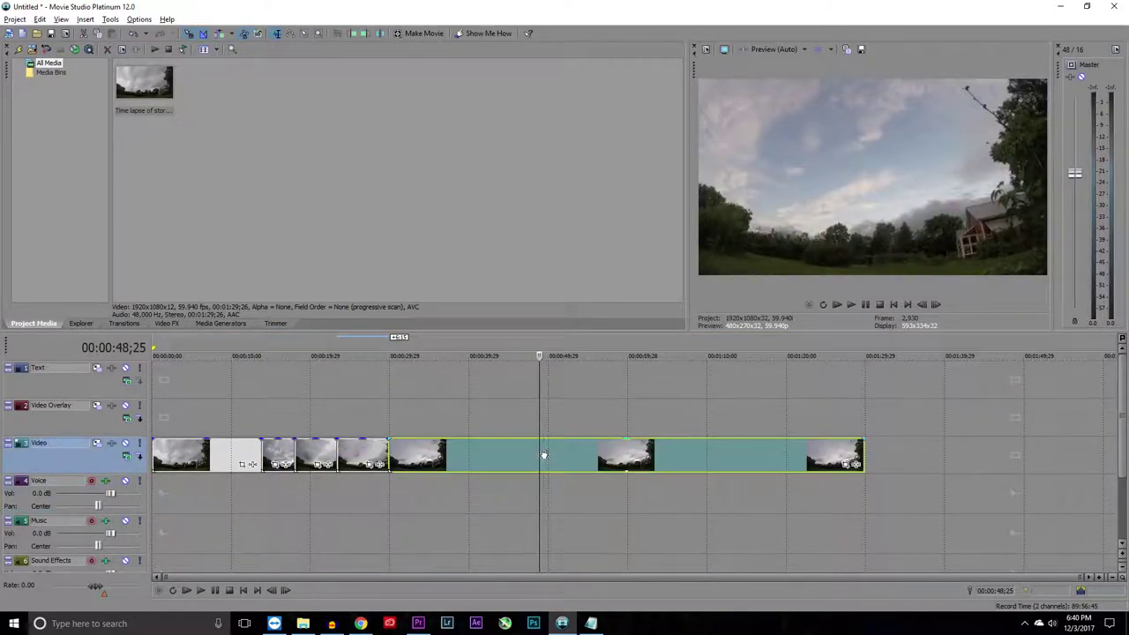
pyautogui.press('s')
pyautogui.click(585, 465)
pyautogui.press('Delete')
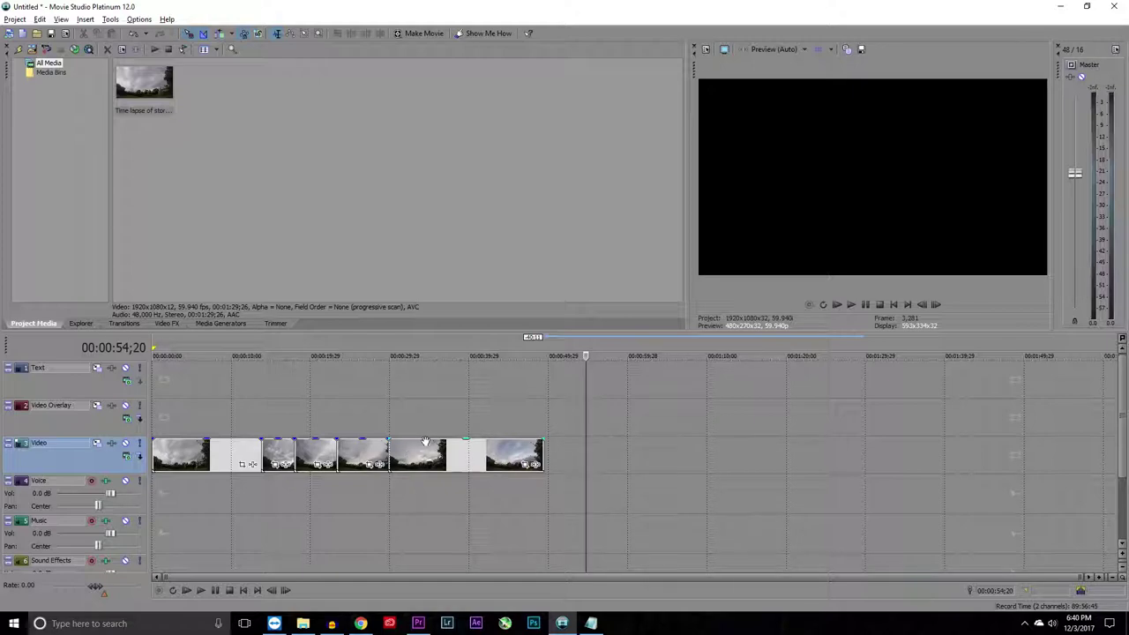
# Move the later section right to leave a gap, lengthen the earlier piece, and preview it.
pyautogui.moveTo(425, 441); pyautogui.dragTo(611, 450)
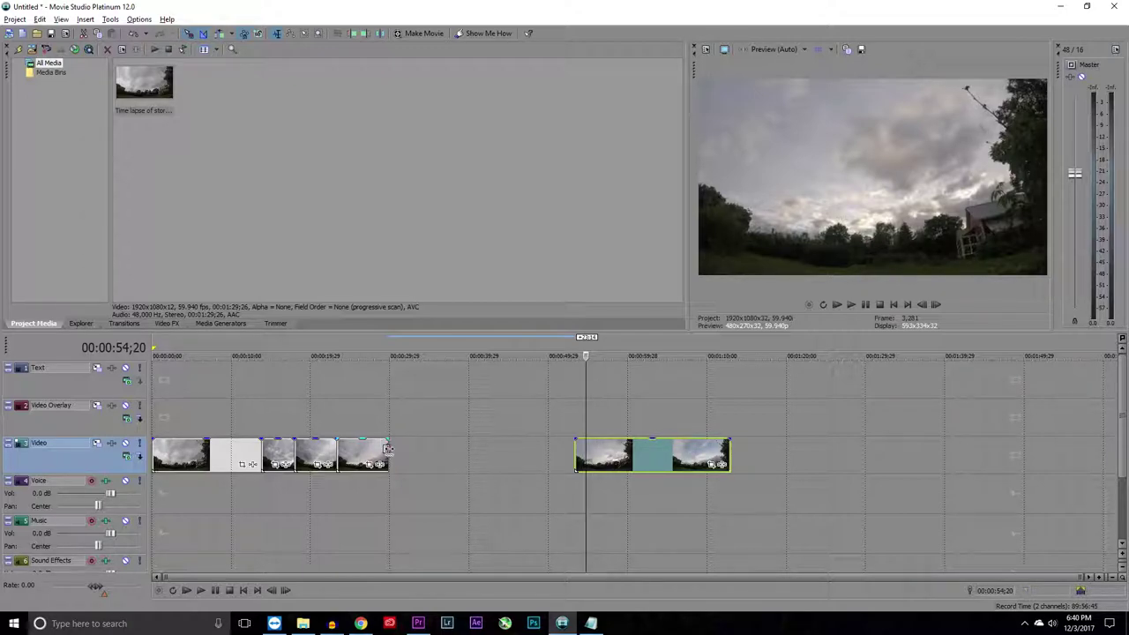
pyautogui.moveTo(388, 454); pyautogui.dragTo(521, 455)
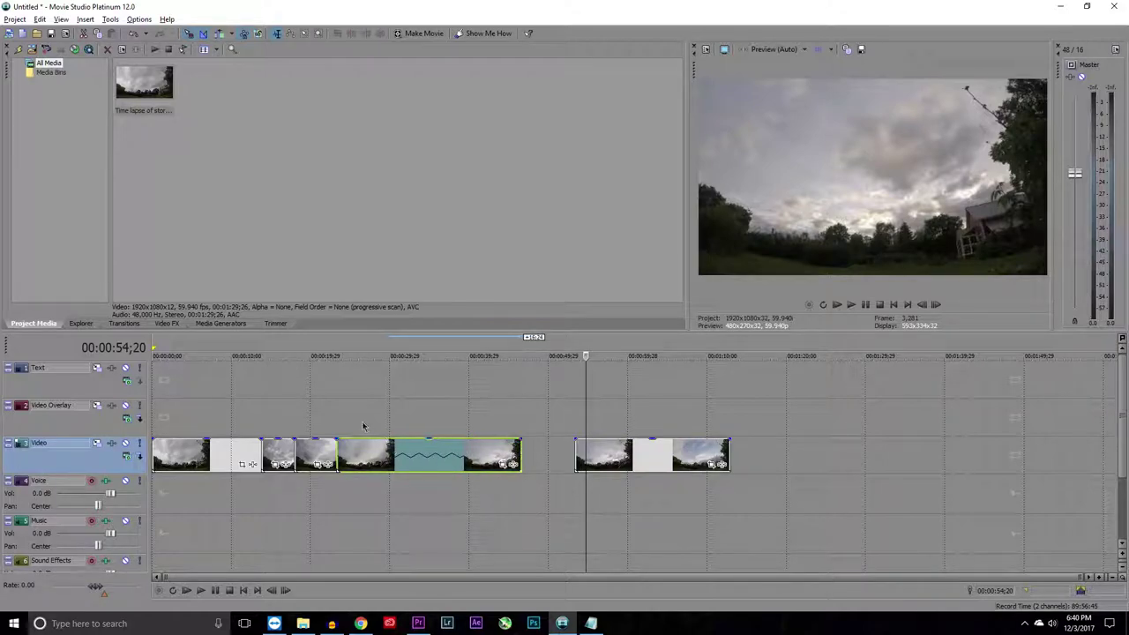
pyautogui.click(321, 411)
pyautogui.press('space')
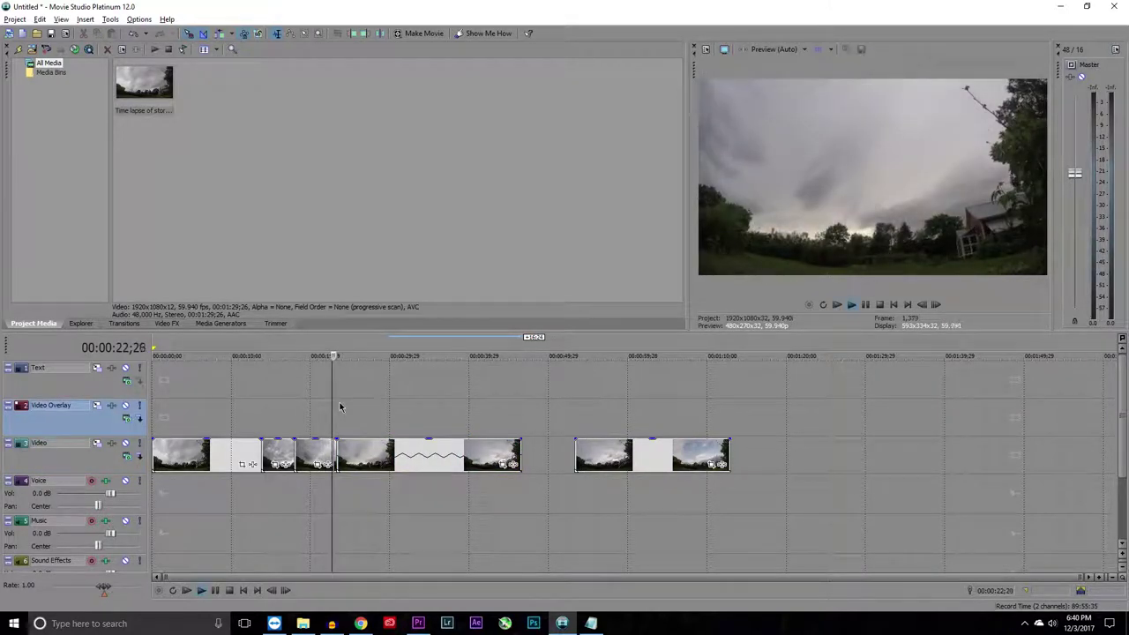
pyautogui.press('Return')
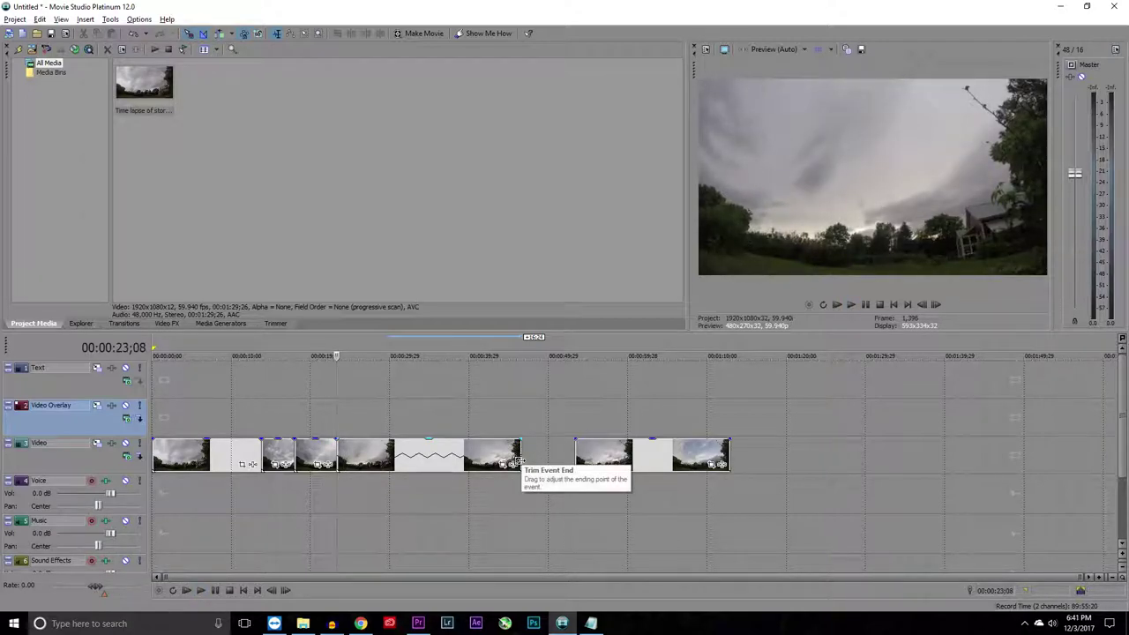
pyautogui.moveTo(519, 460); pyautogui.dragTo(408, 444)
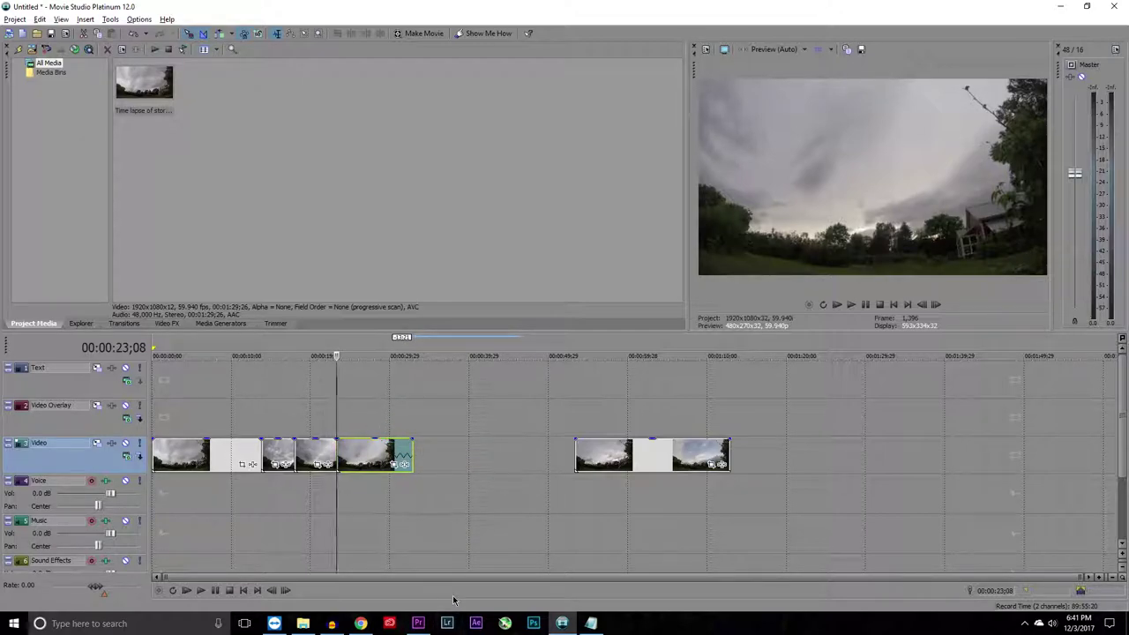
pyautogui.press('space')
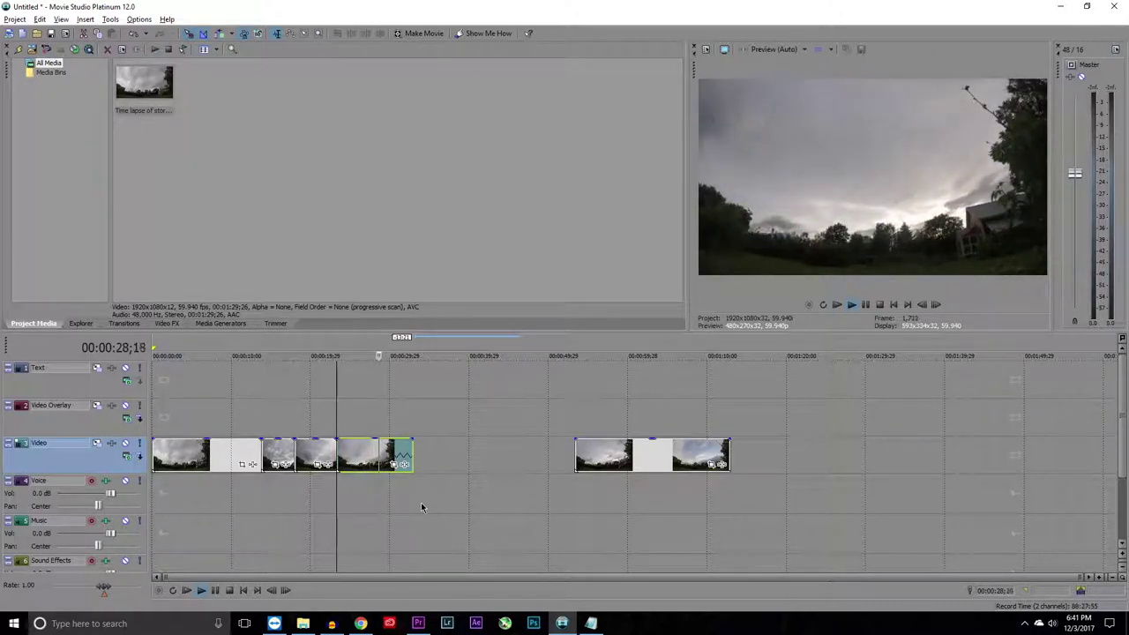
pyautogui.press('space')
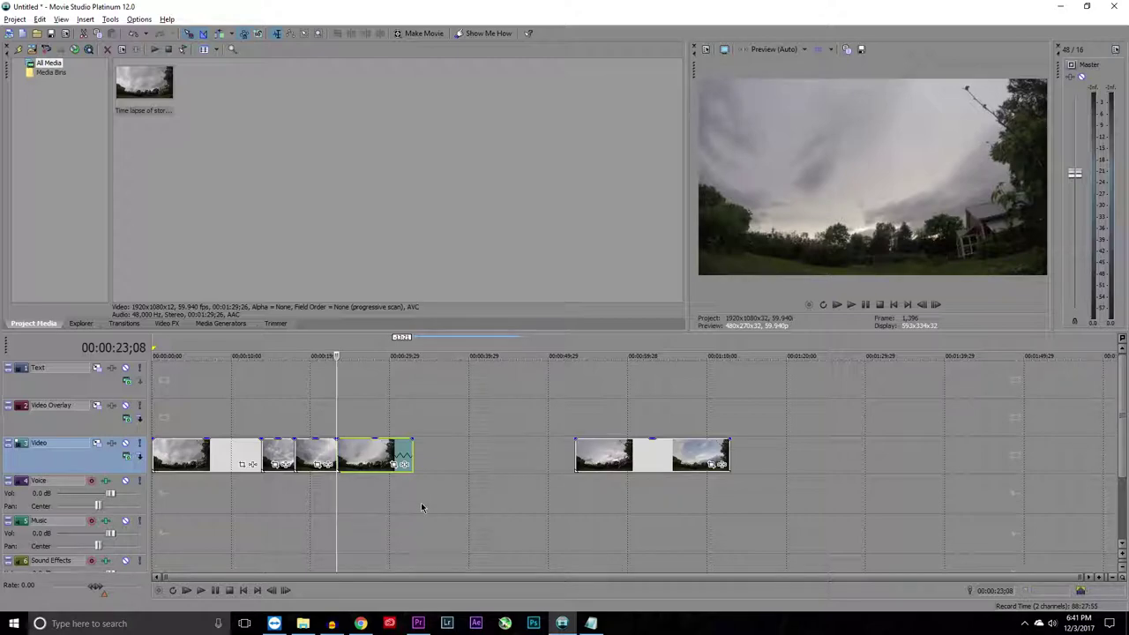
pyautogui.press('space')
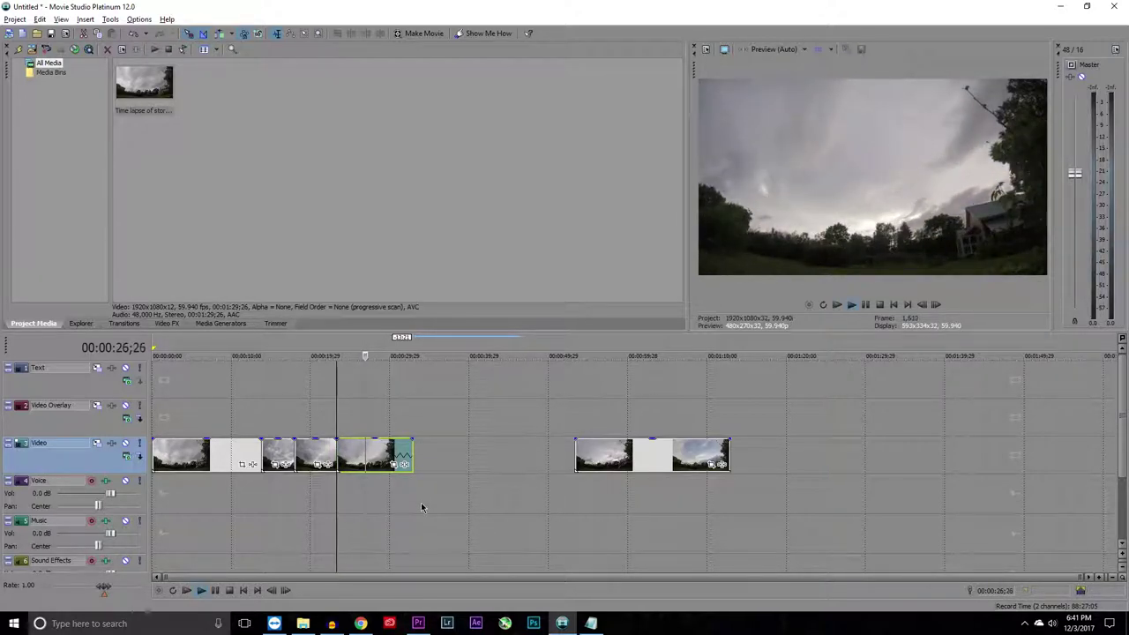
pyautogui.press('space')
pyautogui.press('space')
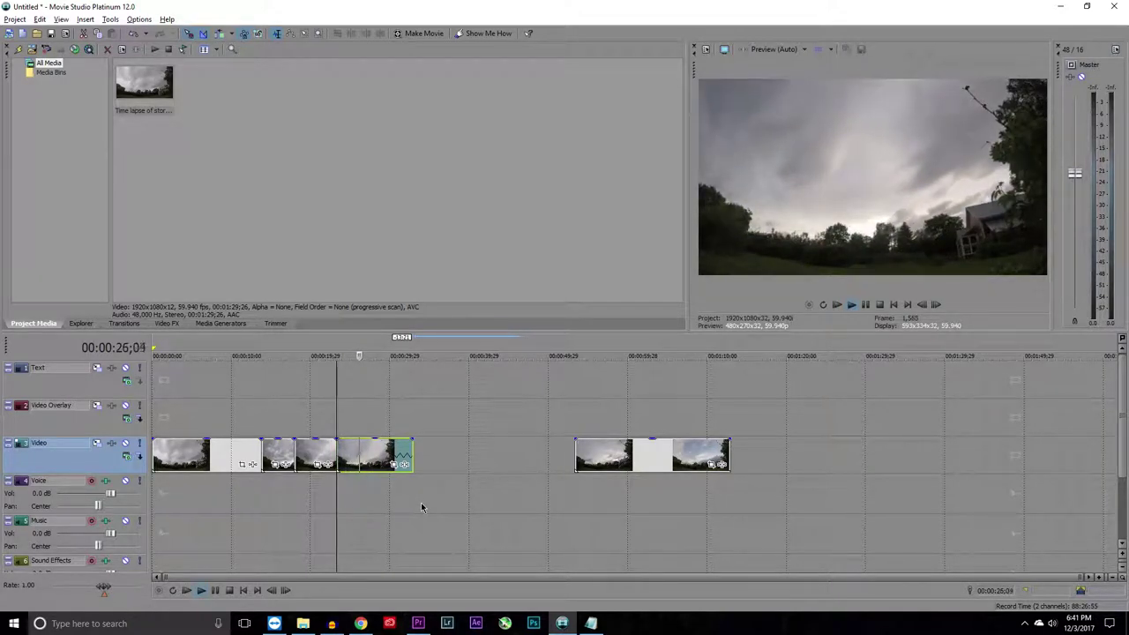
pyautogui.press('space')
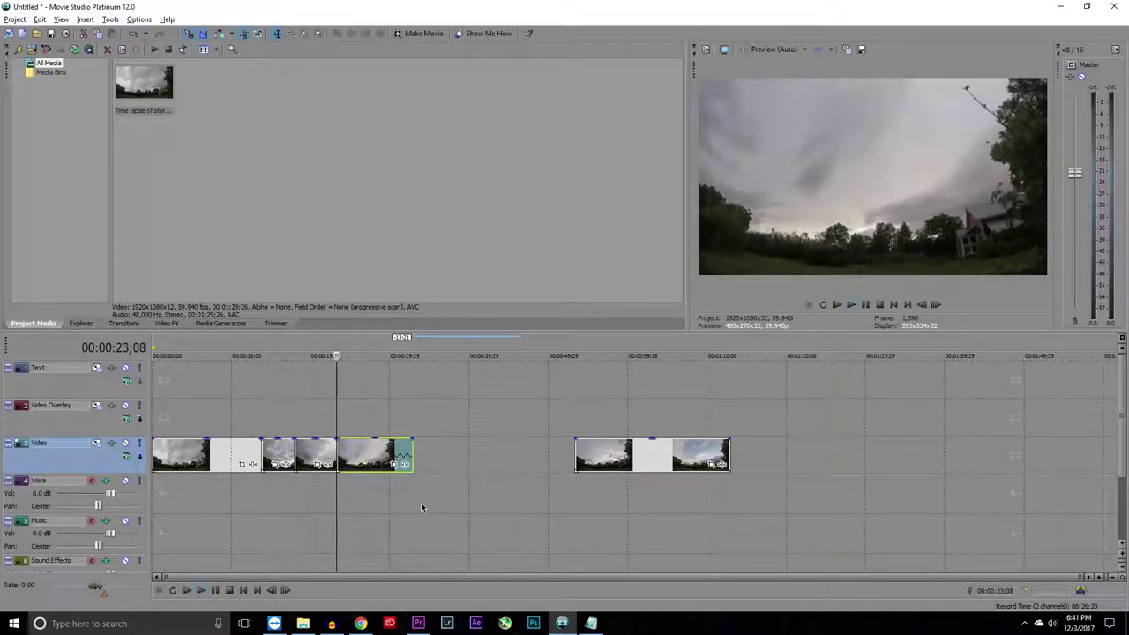
pyautogui.press('space')
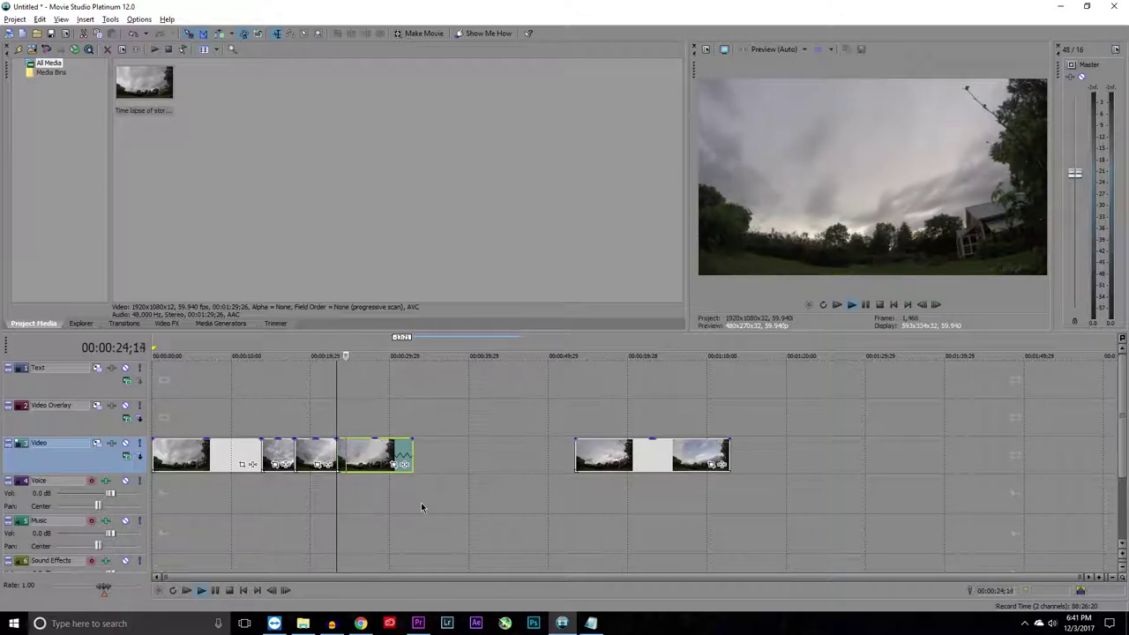
pyautogui.press('Return')
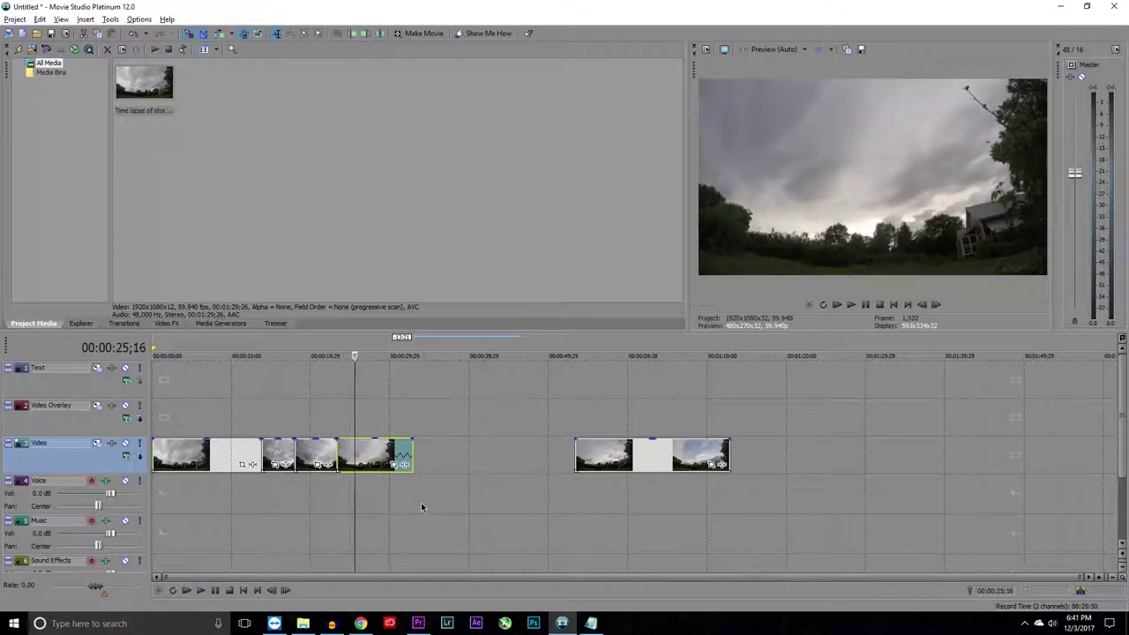
pyautogui.press('Right')
pyautogui.press('Right')
pyautogui.press('Right')
pyautogui.press('Right')
pyautogui.press('Right')
pyautogui.press('Right')
pyautogui.press('Right')
pyautogui.press('Right')
pyautogui.press('Right')
pyautogui.press('Right')
pyautogui.press('Right')
pyautogui.press('Right')
pyautogui.press('Right')
pyautogui.press('space')
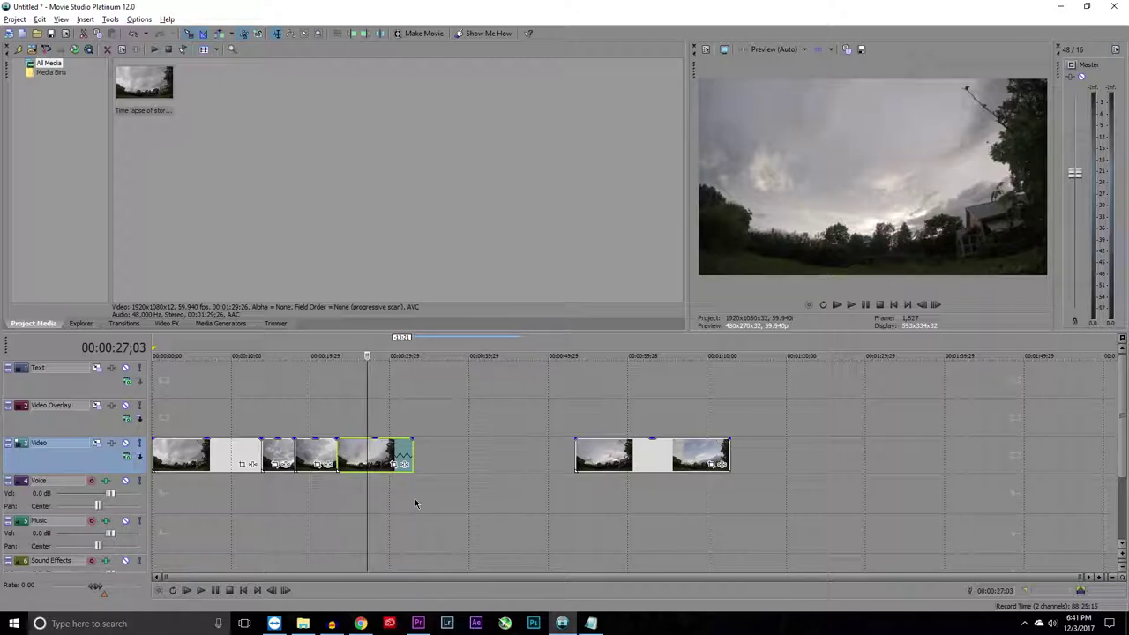
# Undo the accidental clip lengthening and open Pan/Crop on the first group's last clip.
pyautogui.click(442, 445)
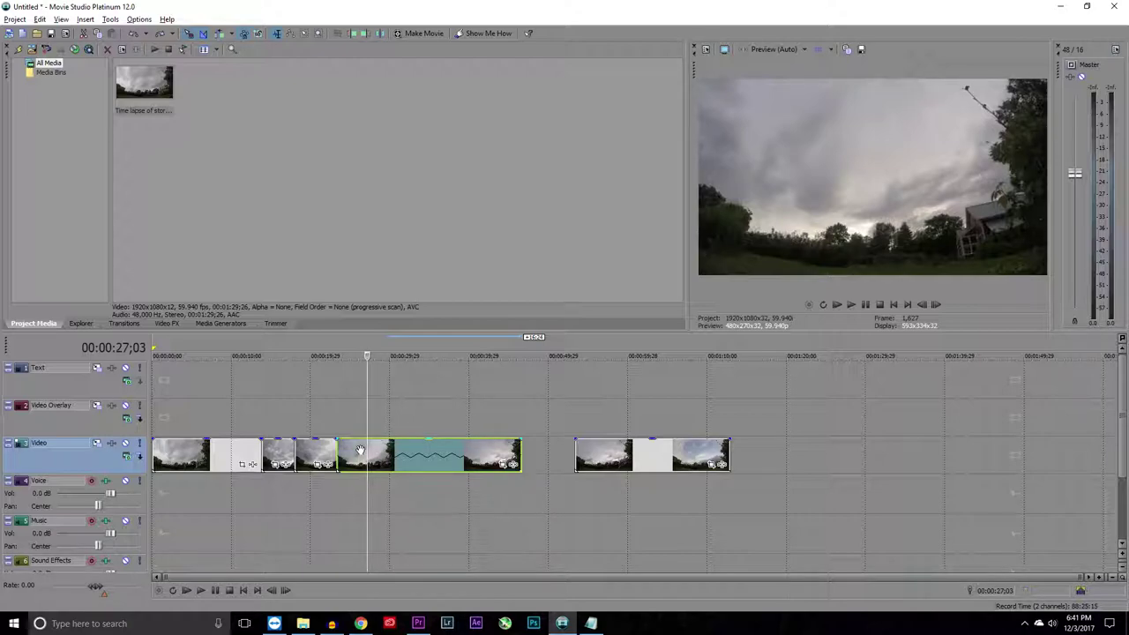
pyautogui.hotkey('ctrl', 'z')
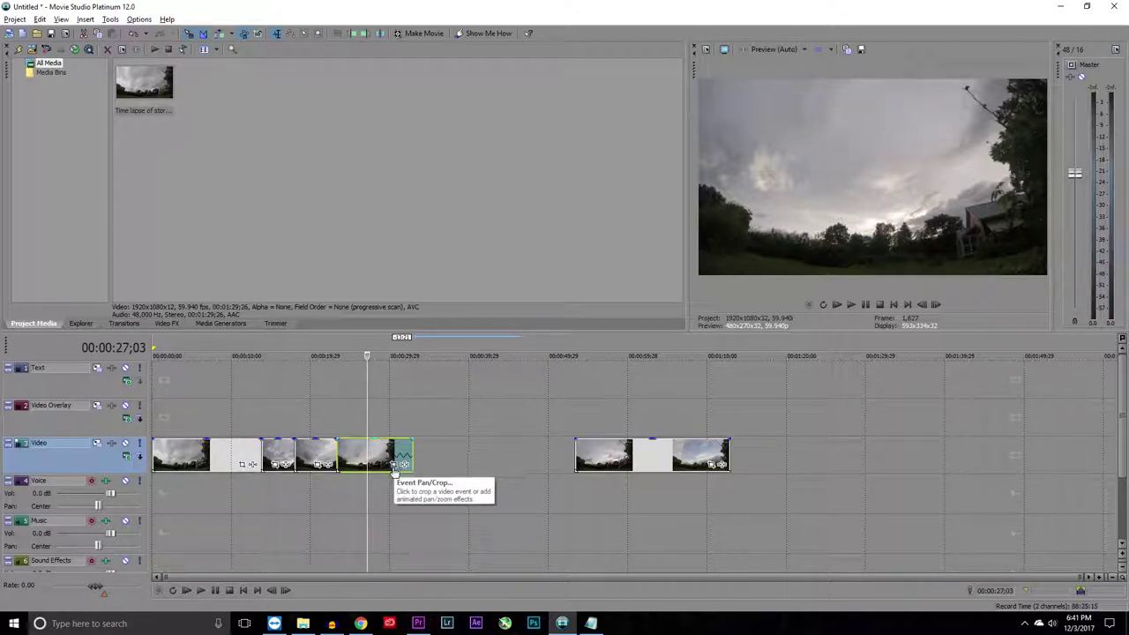
pyautogui.click(388, 472)
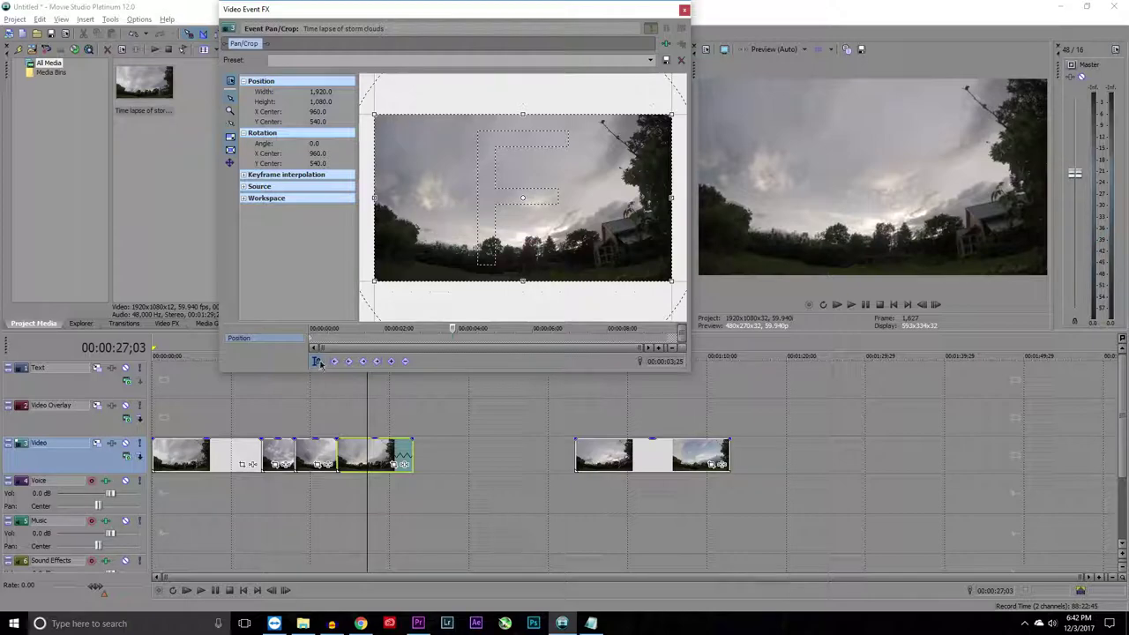
# On the clip's final frame, shrink the crop frame to about 1,003 × 564.
pyautogui.click(336, 430)
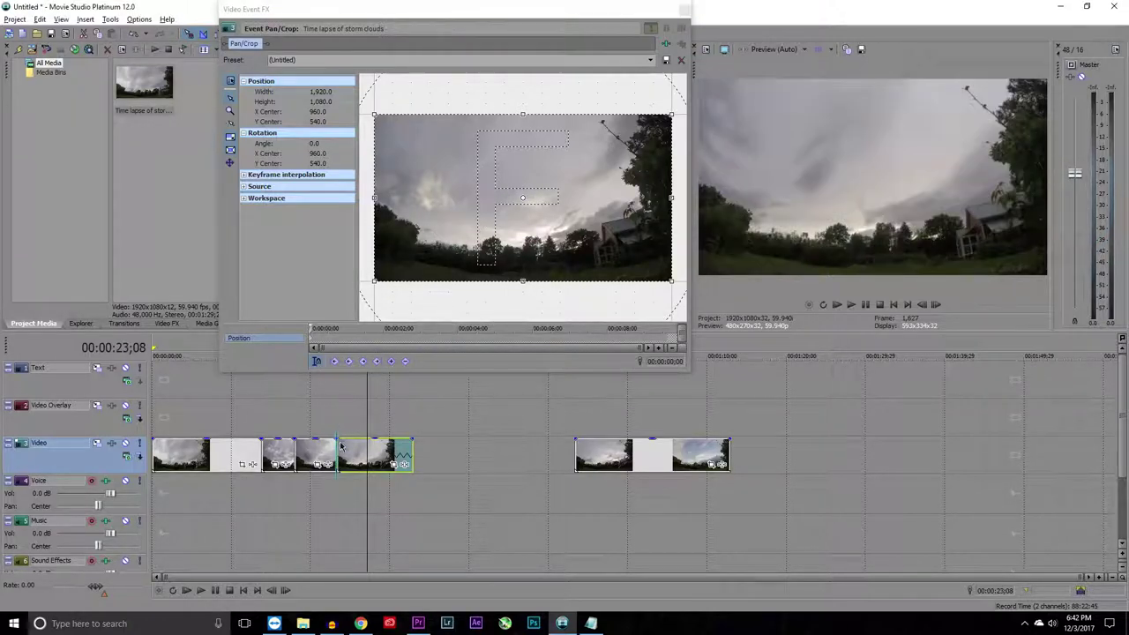
pyautogui.click(406, 408)
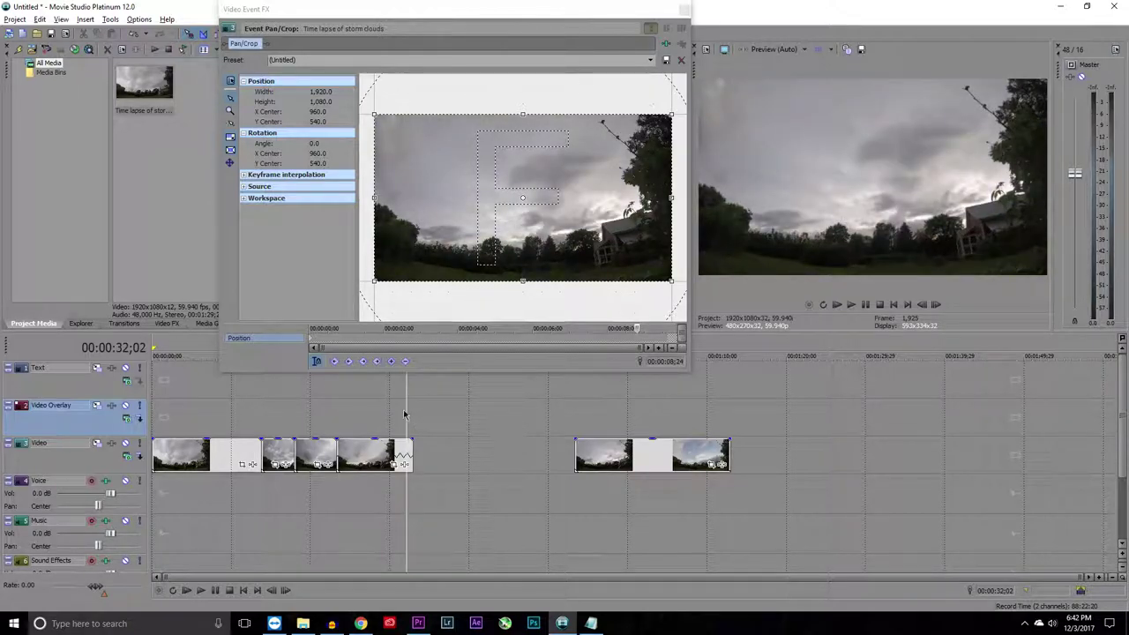
pyautogui.click(412, 407)
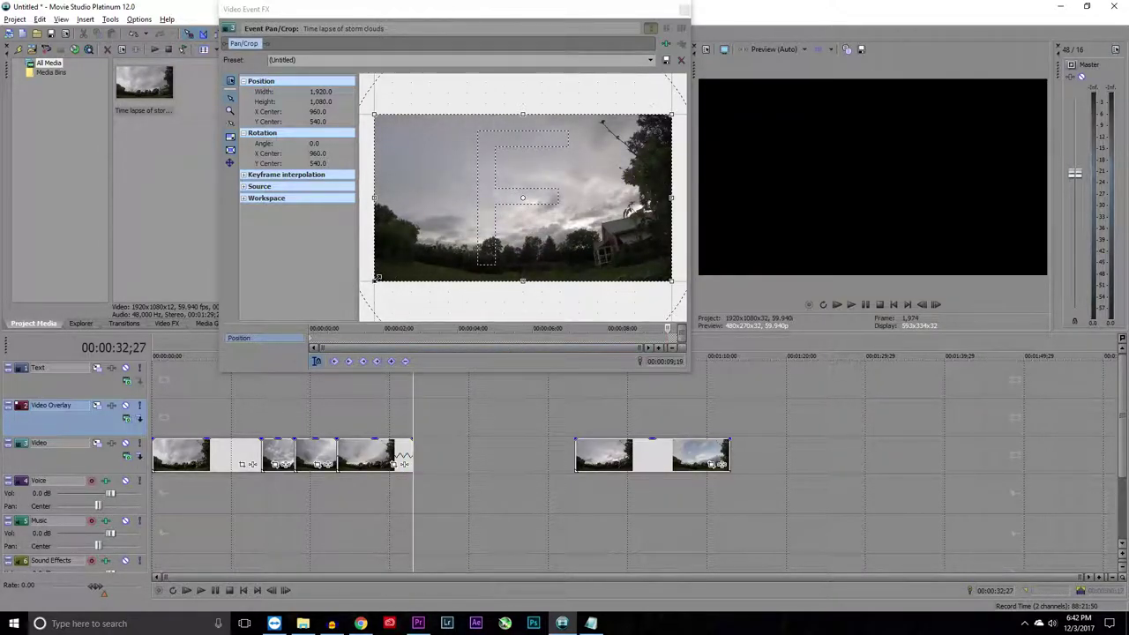
pyautogui.moveTo(375, 280); pyautogui.dragTo(439, 239)
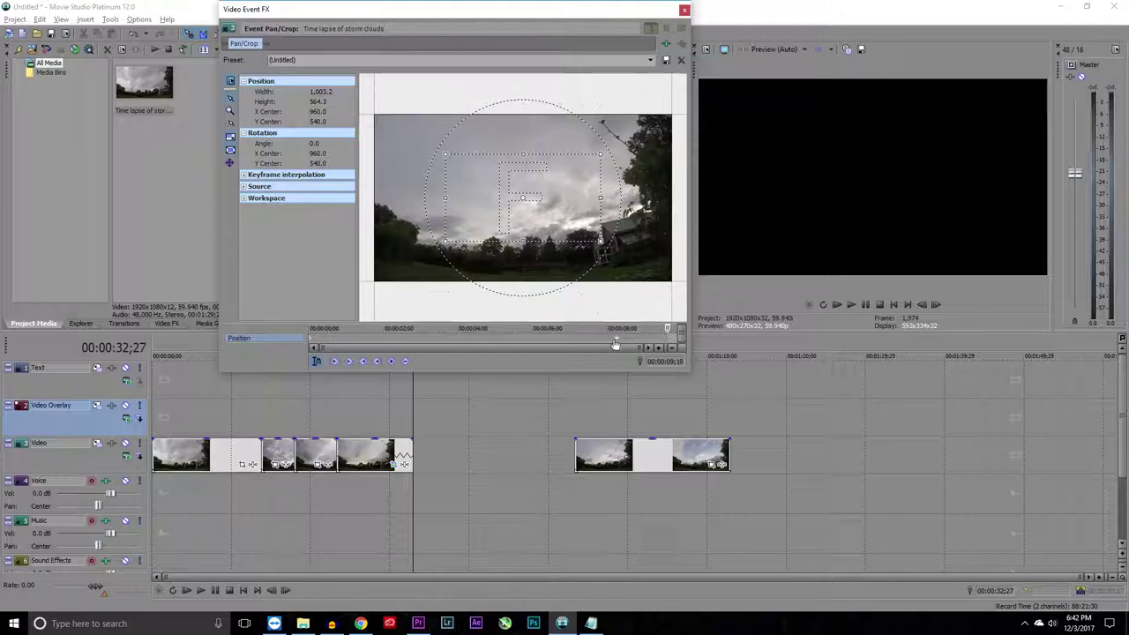
pyautogui.click(684, 9)
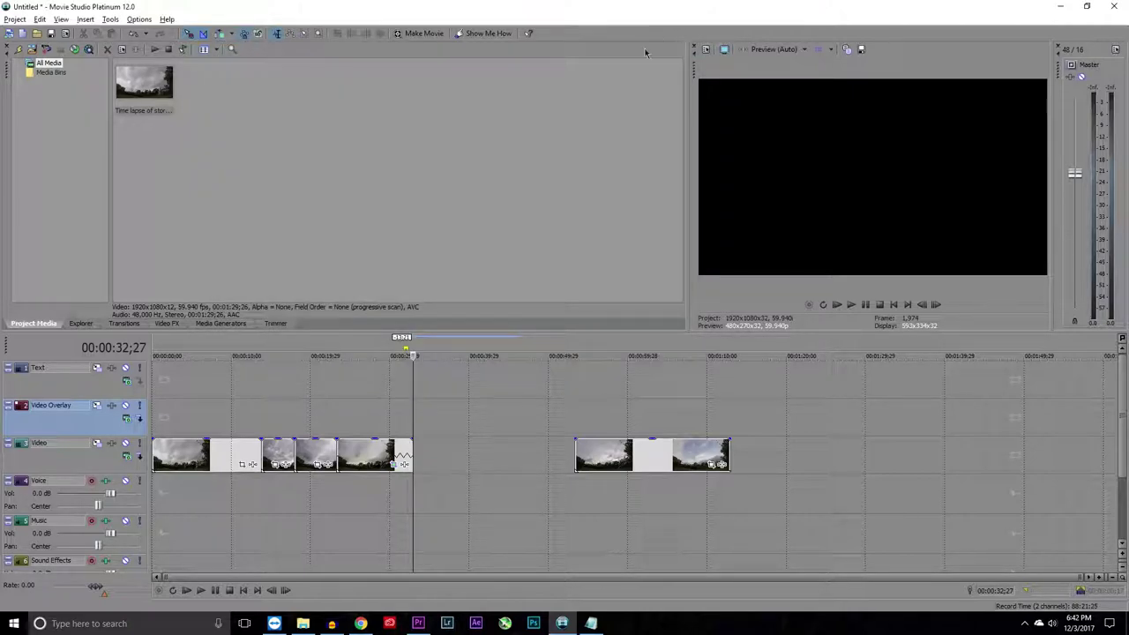
pyautogui.click(332, 398)
pyautogui.press('space')
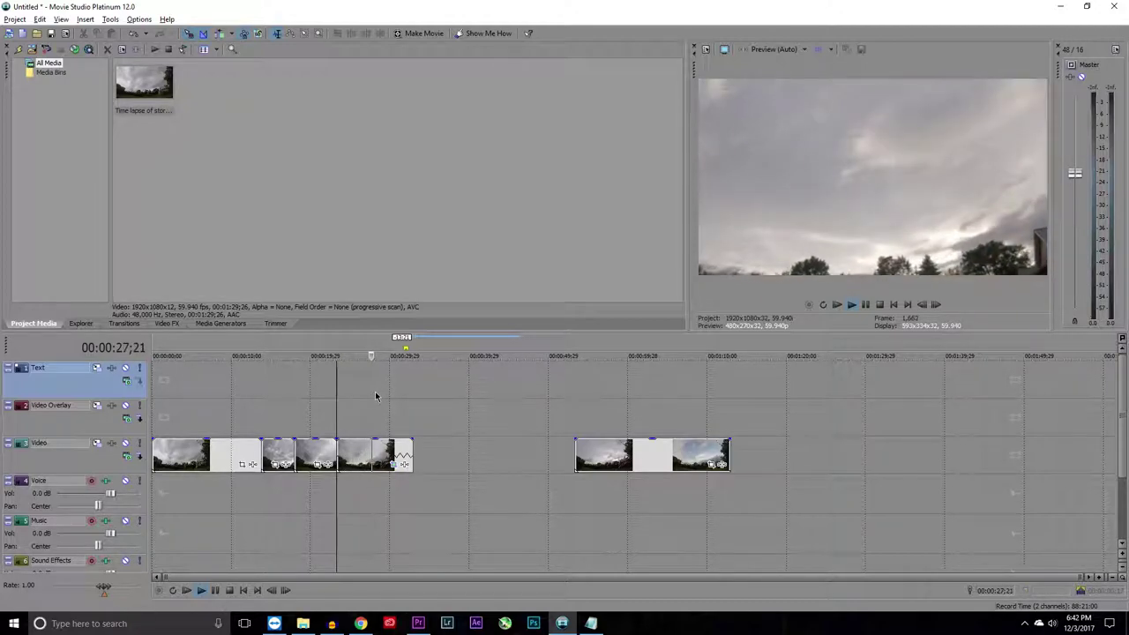
pyautogui.press('space')
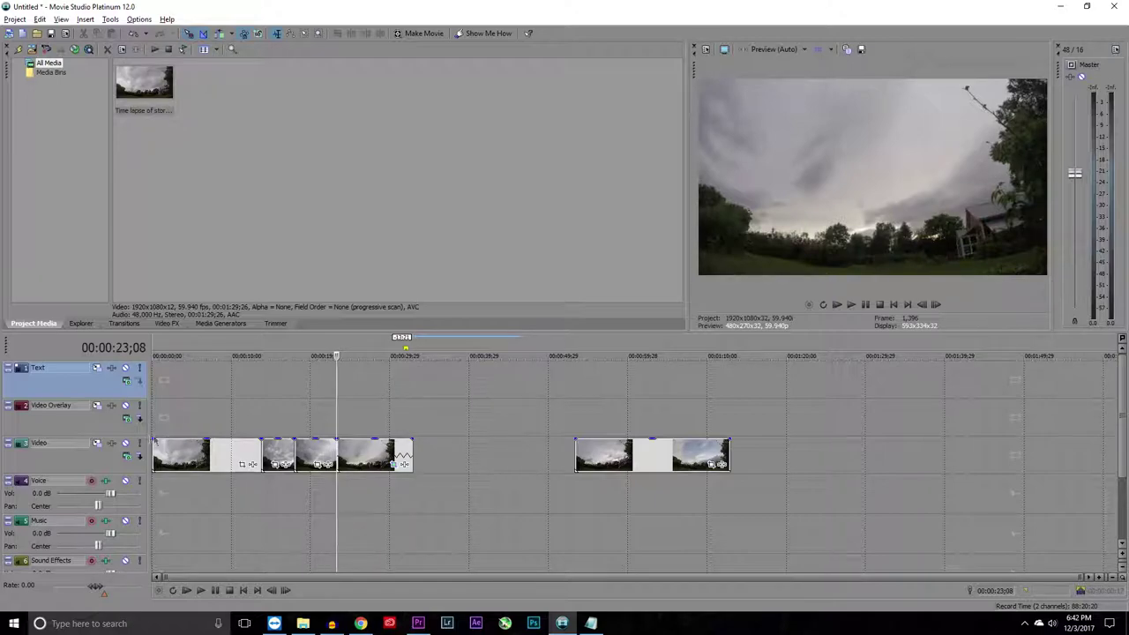
pyautogui.click(98, 450)
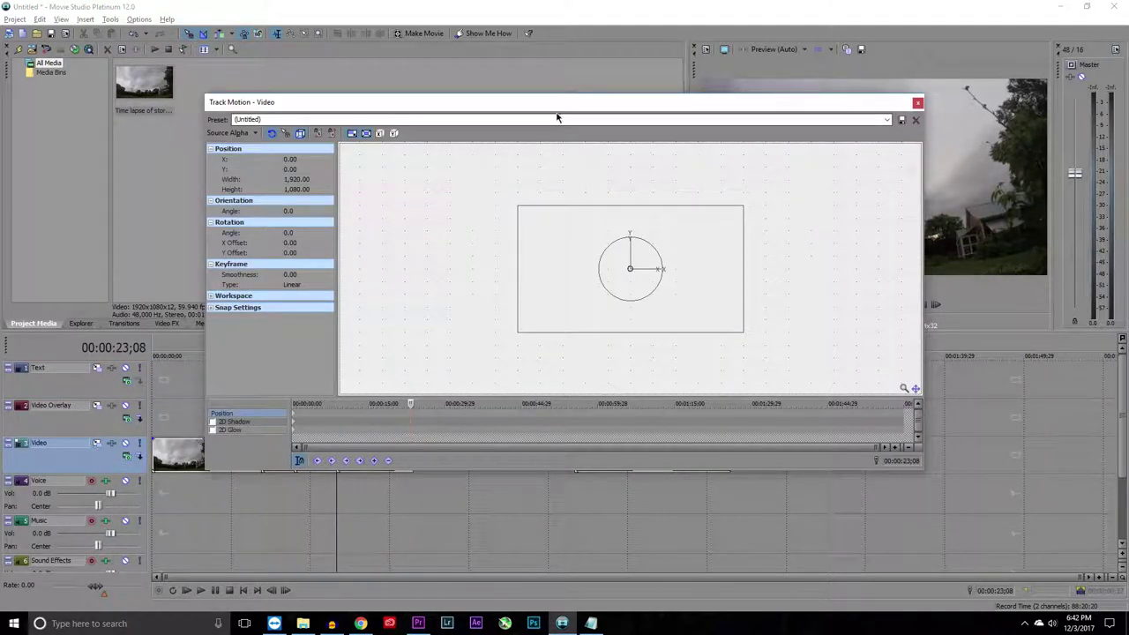
# Drag the Track Motion frame inward to a centred 758 × 426 picture on black.
pyautogui.moveTo(588, 100); pyautogui.dragTo(373, 5)
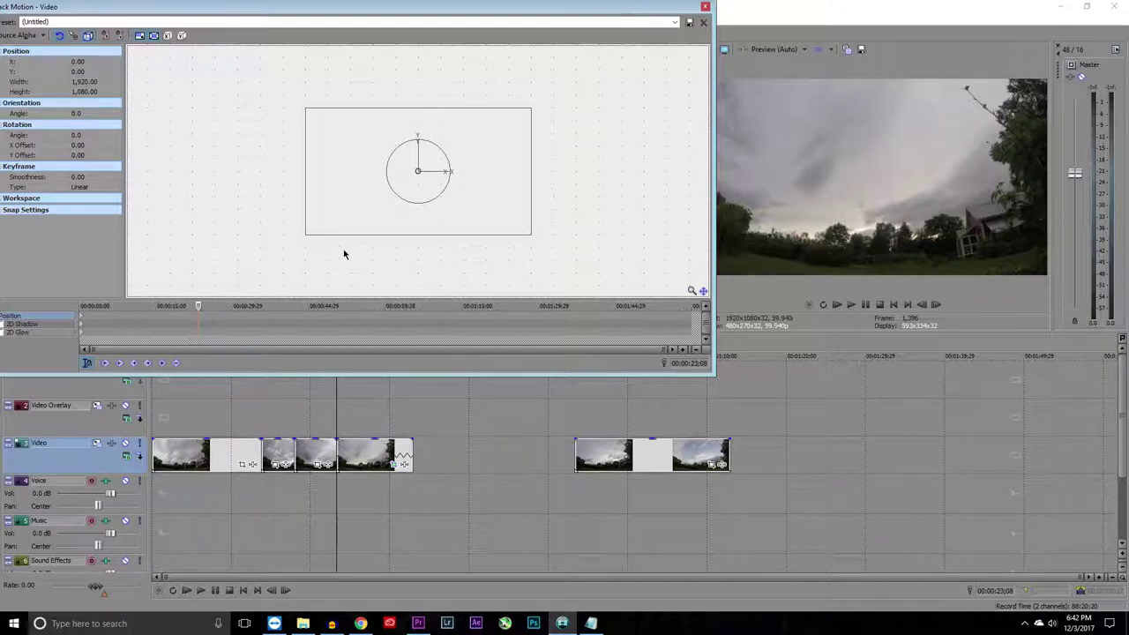
pyautogui.moveTo(305, 235); pyautogui.dragTo(463, 200)
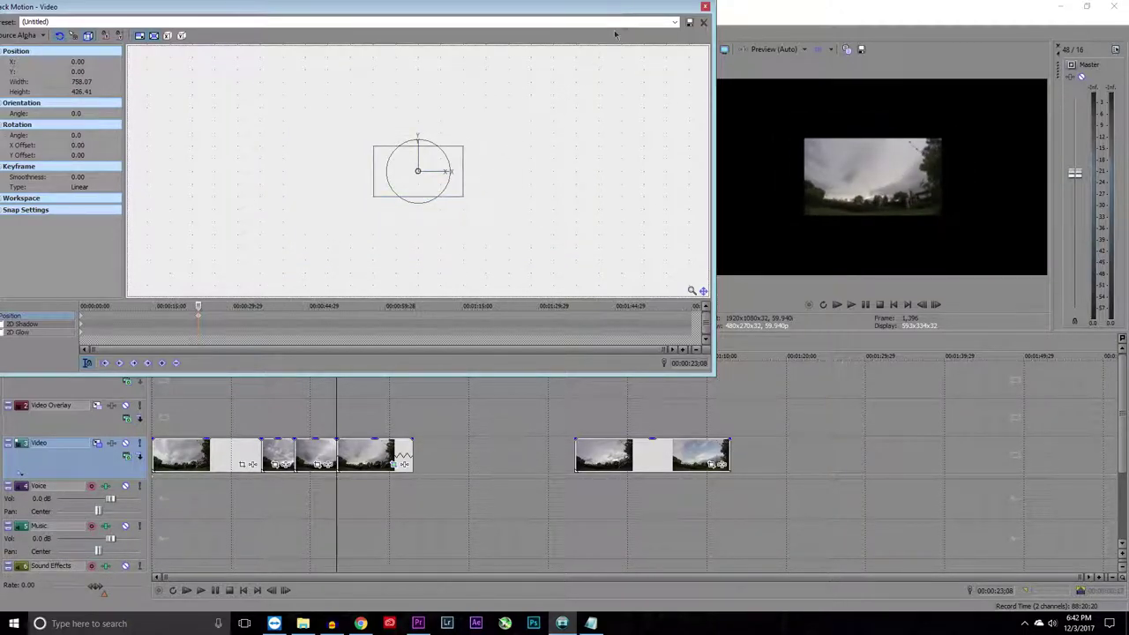
pyautogui.click(706, 7)
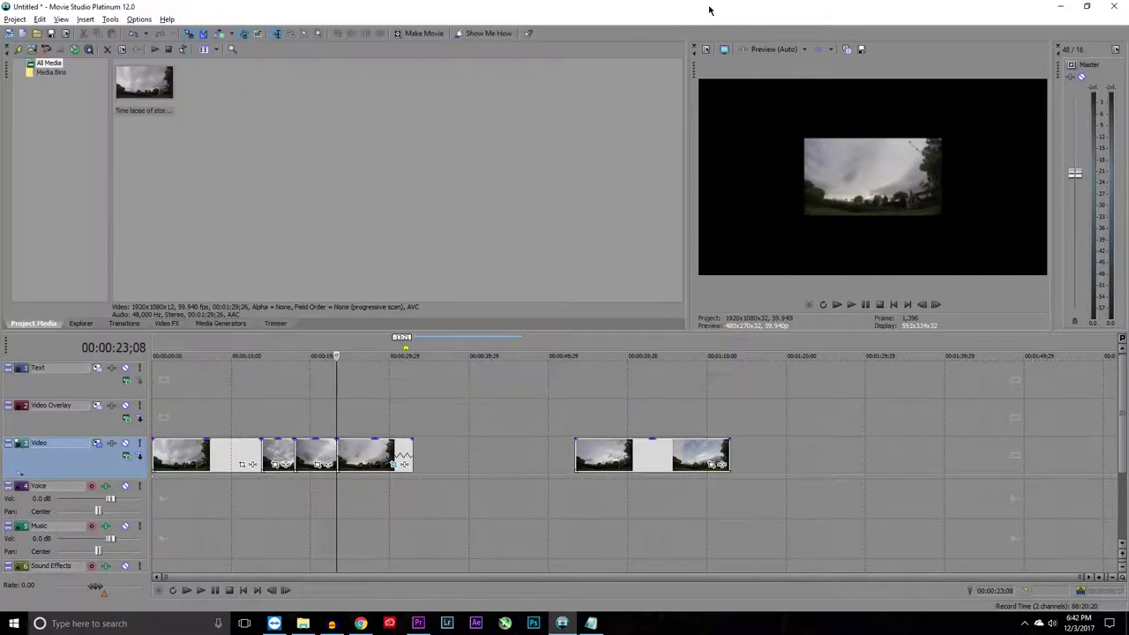
pyautogui.click(154, 386)
pyautogui.click(308, 415)
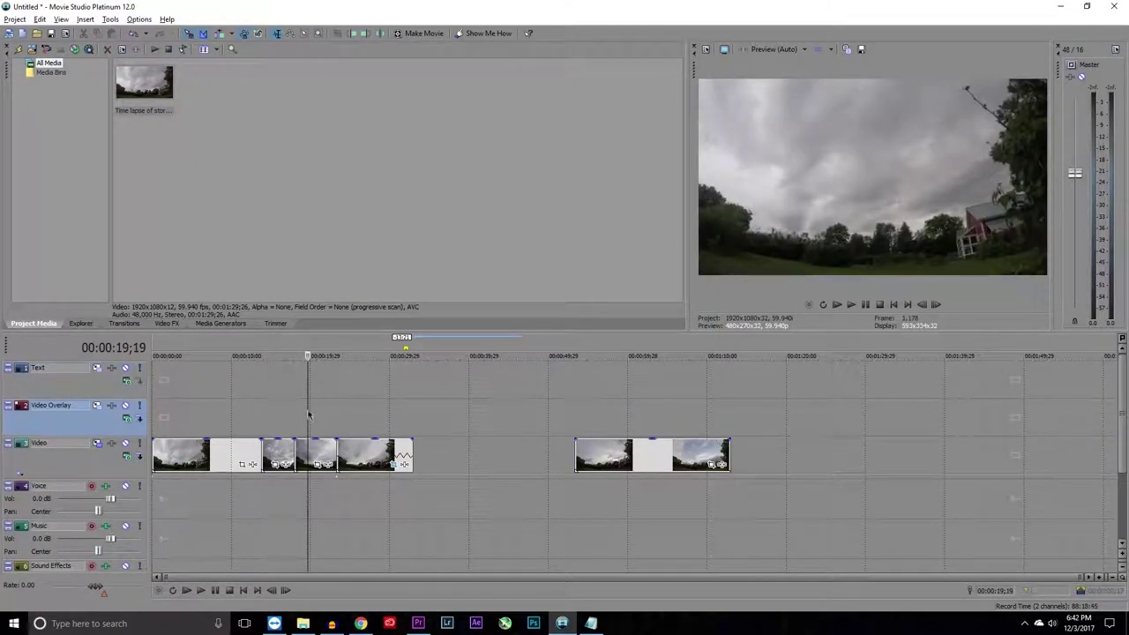
pyautogui.click(346, 413)
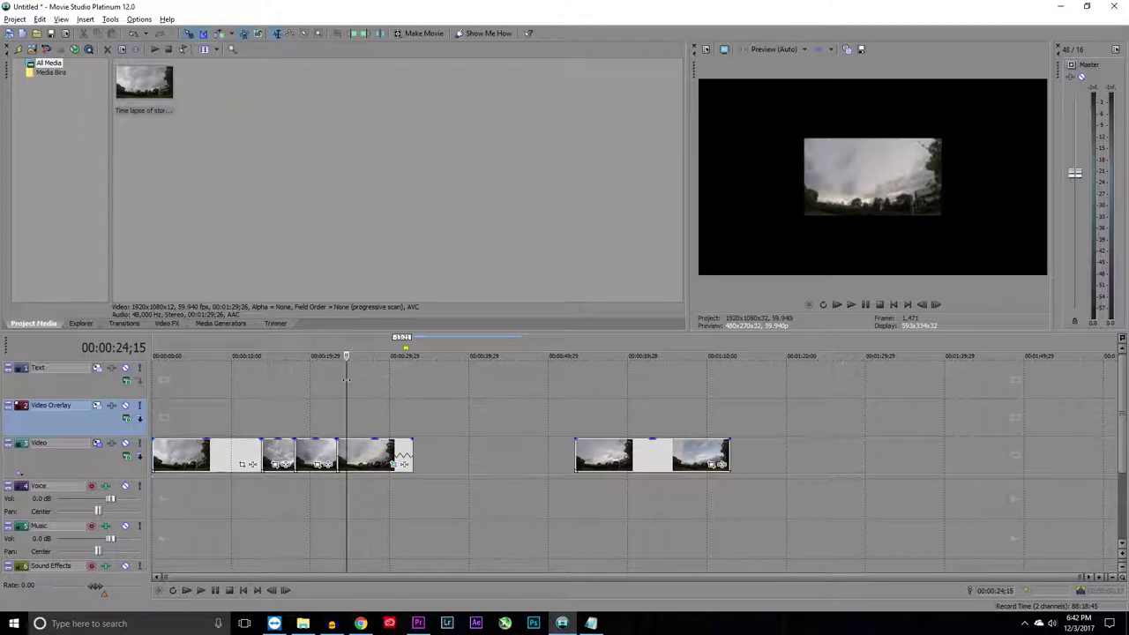
pyautogui.click(158, 388)
pyautogui.click(415, 388)
pyautogui.click(638, 388)
pyautogui.click(343, 385)
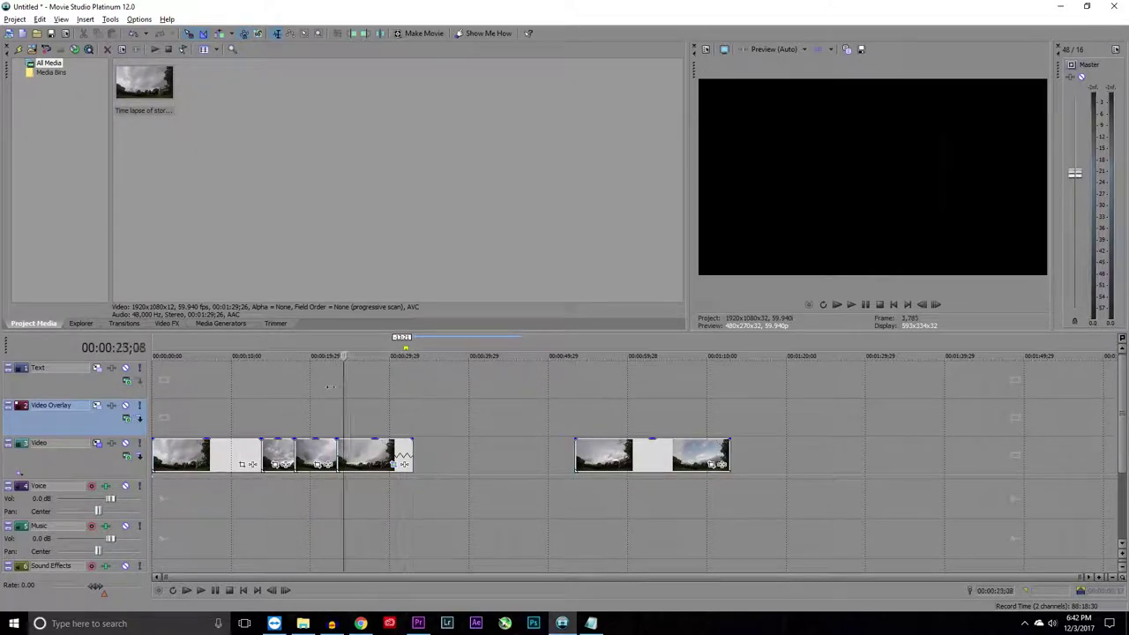
pyautogui.click(191, 397)
pyautogui.click(189, 403)
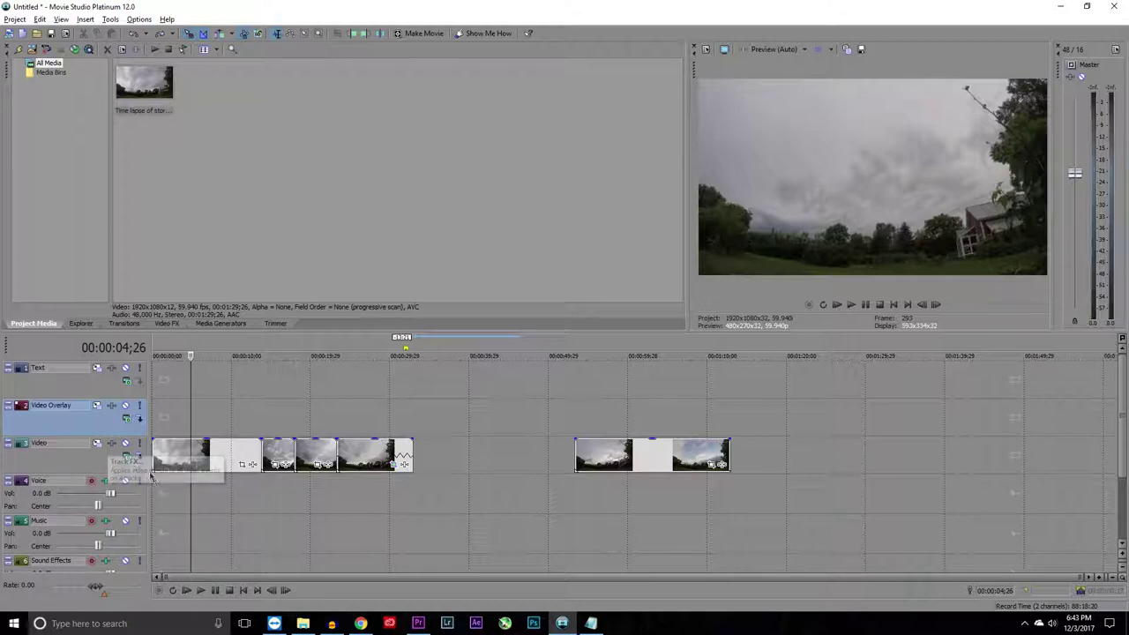
pyautogui.rightClick(194, 465)
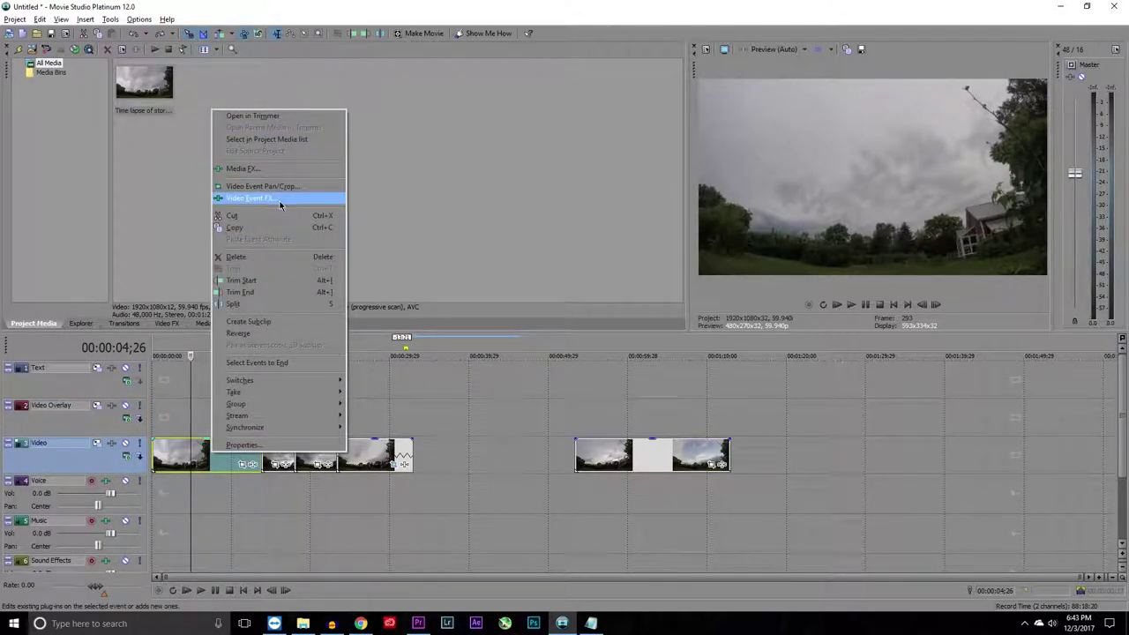
pyautogui.press('Escape')
pyautogui.click(180, 393)
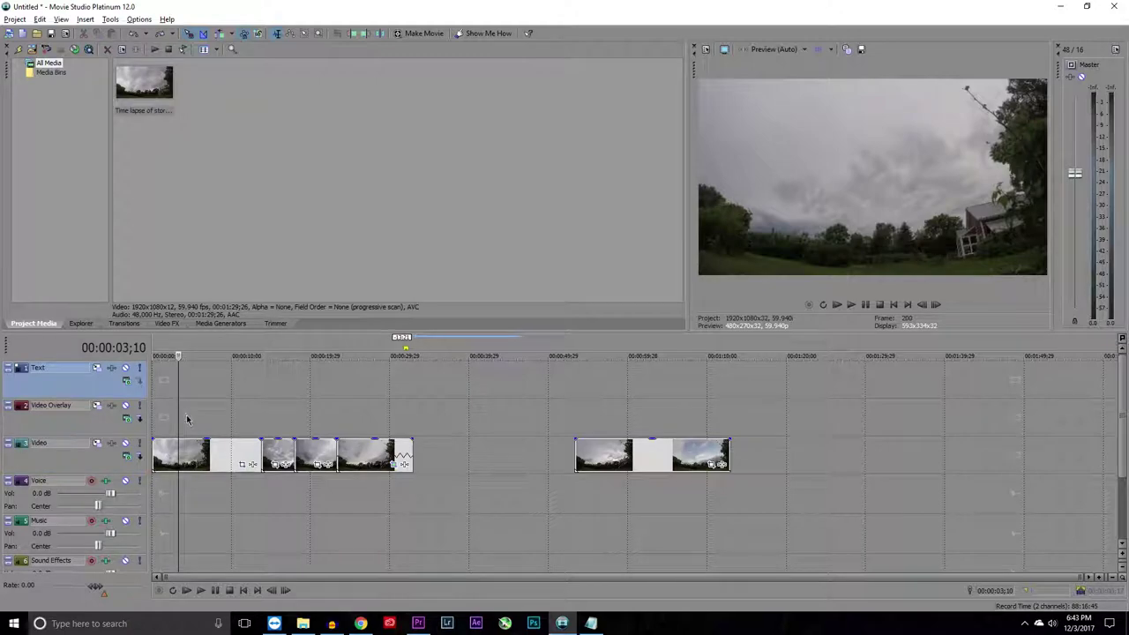
# Mute, scrub, then solo the Video track and show its Multiply/Source Alpha compositing choices.
pyautogui.click(125, 445)
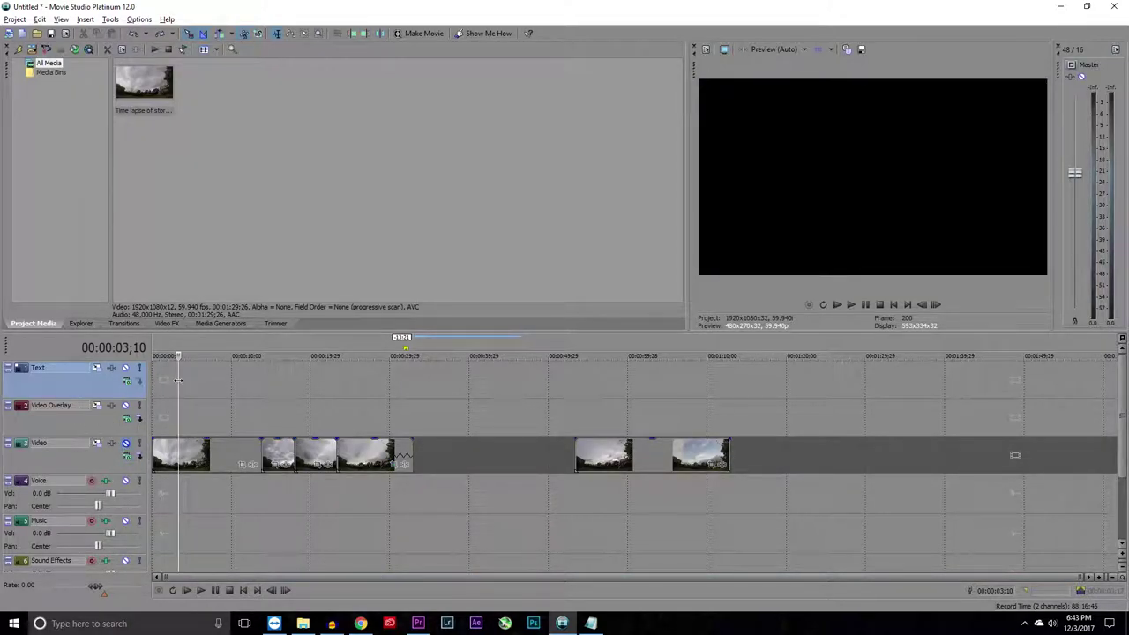
pyautogui.moveTo(179, 380); pyautogui.dragTo(75, 351)
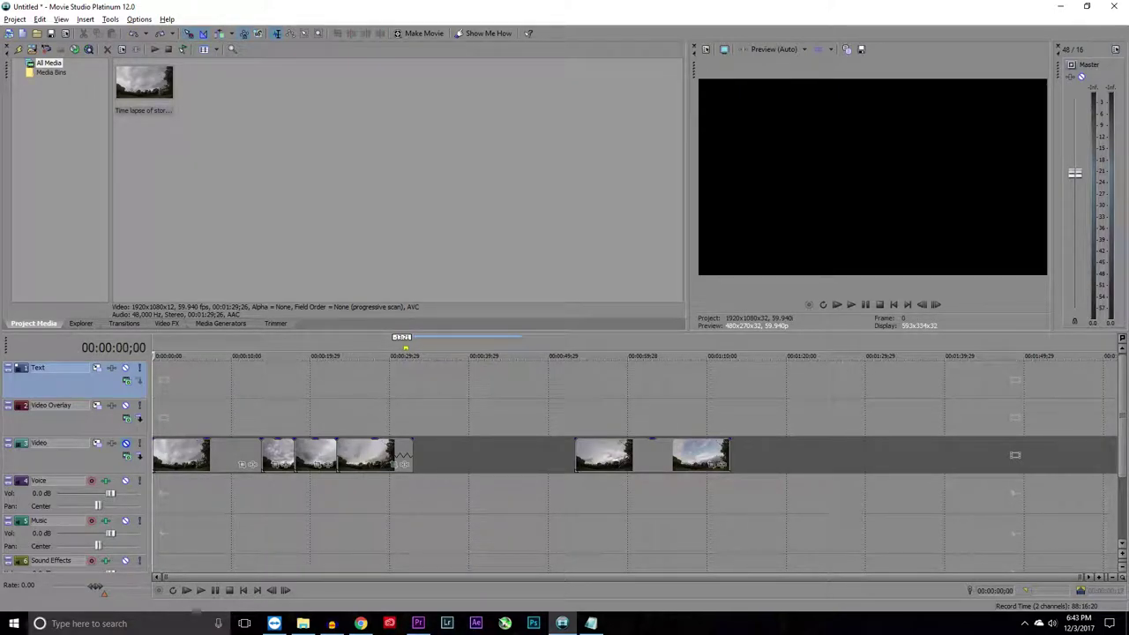
pyautogui.click(137, 444)
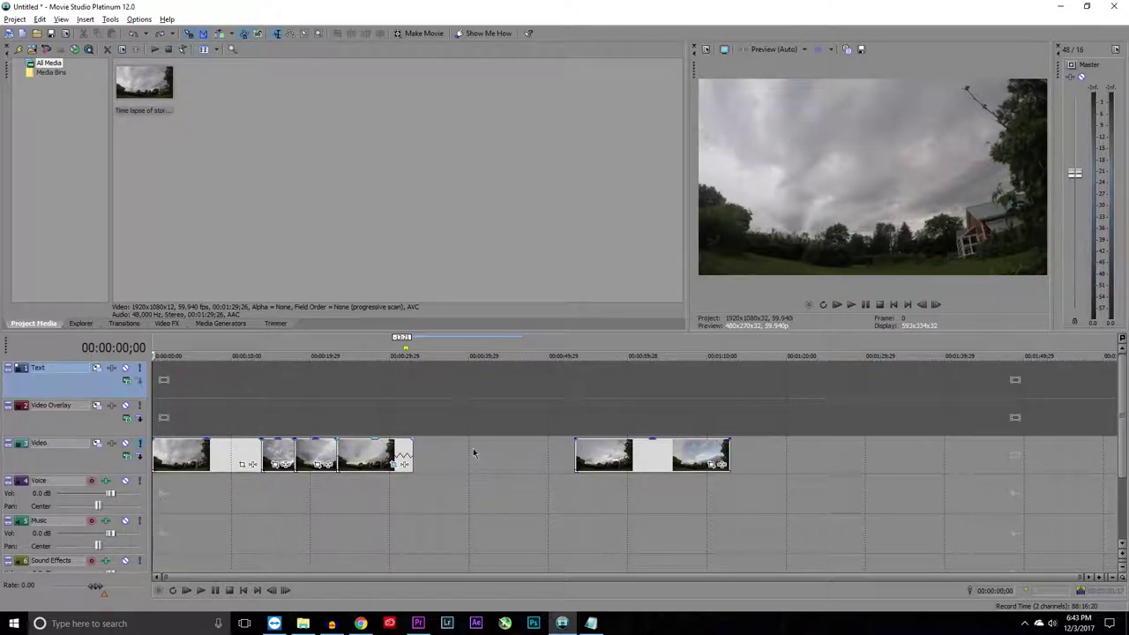
pyautogui.click(128, 456)
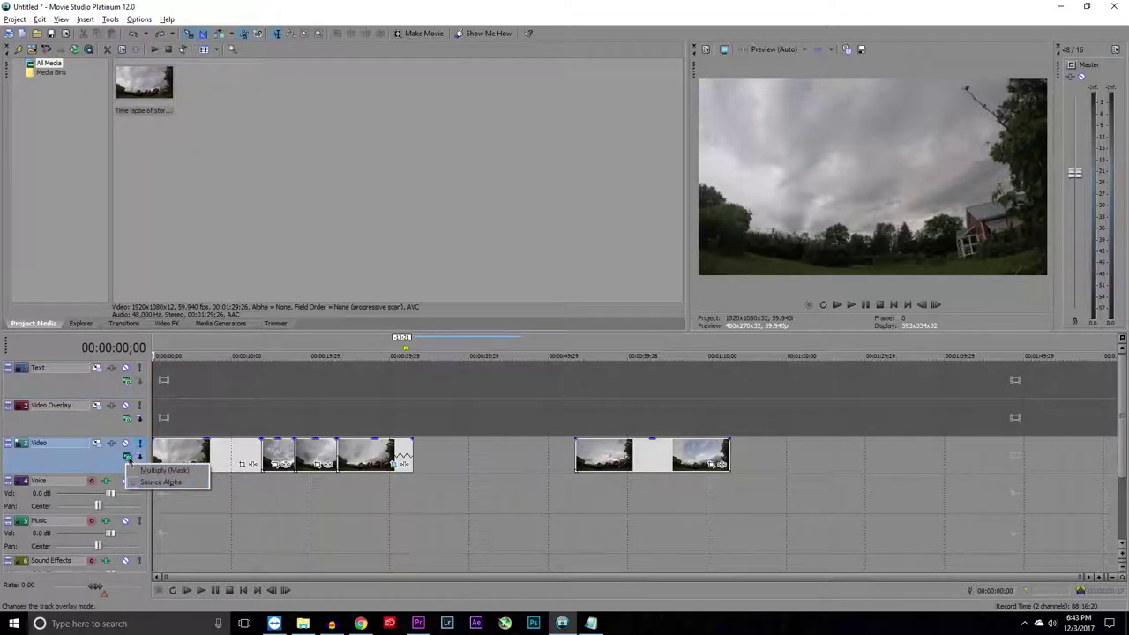
# Set the Video track to Source Alpha compositing and select the first storm-clouds clip.
pyautogui.click(139, 482)
pyautogui.click(128, 456)
pyautogui.click(138, 455)
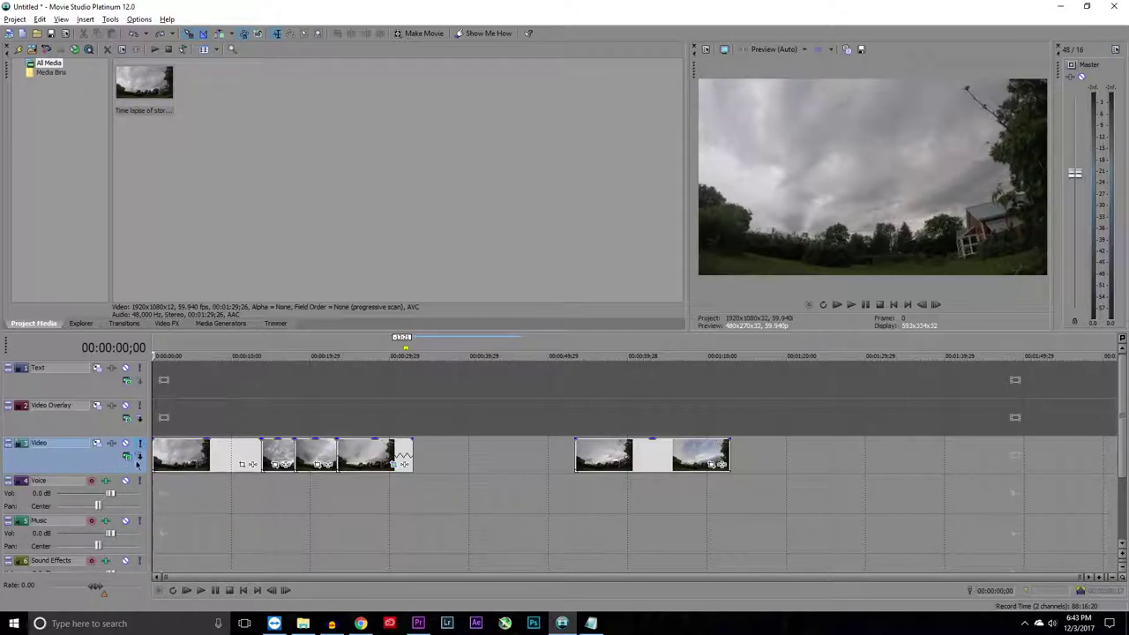
pyautogui.click(126, 456)
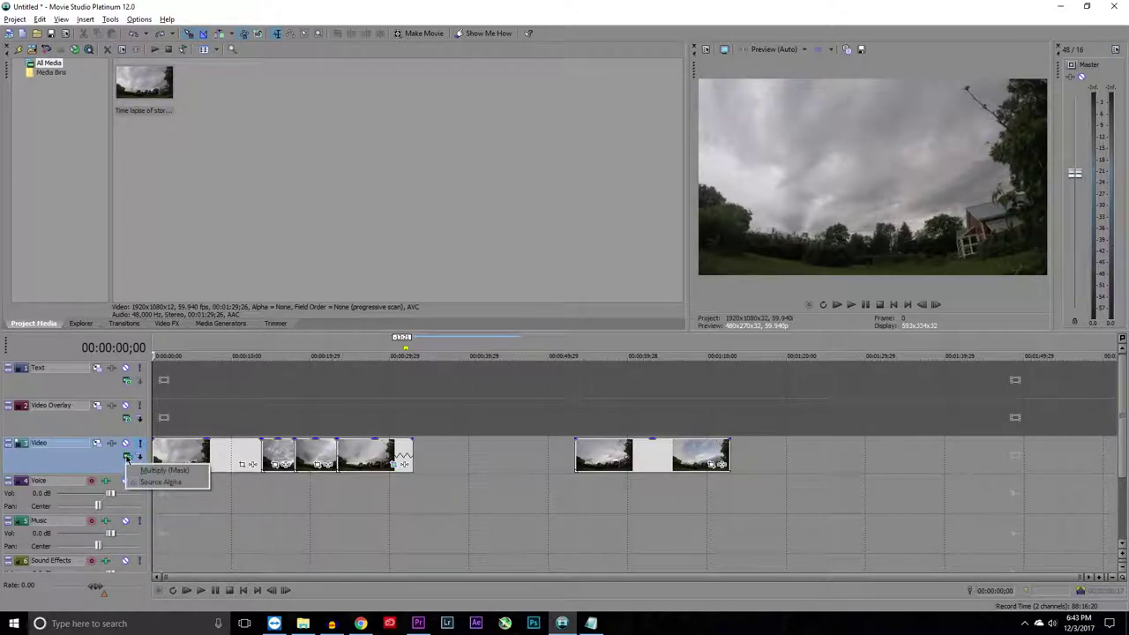
pyautogui.click(148, 477)
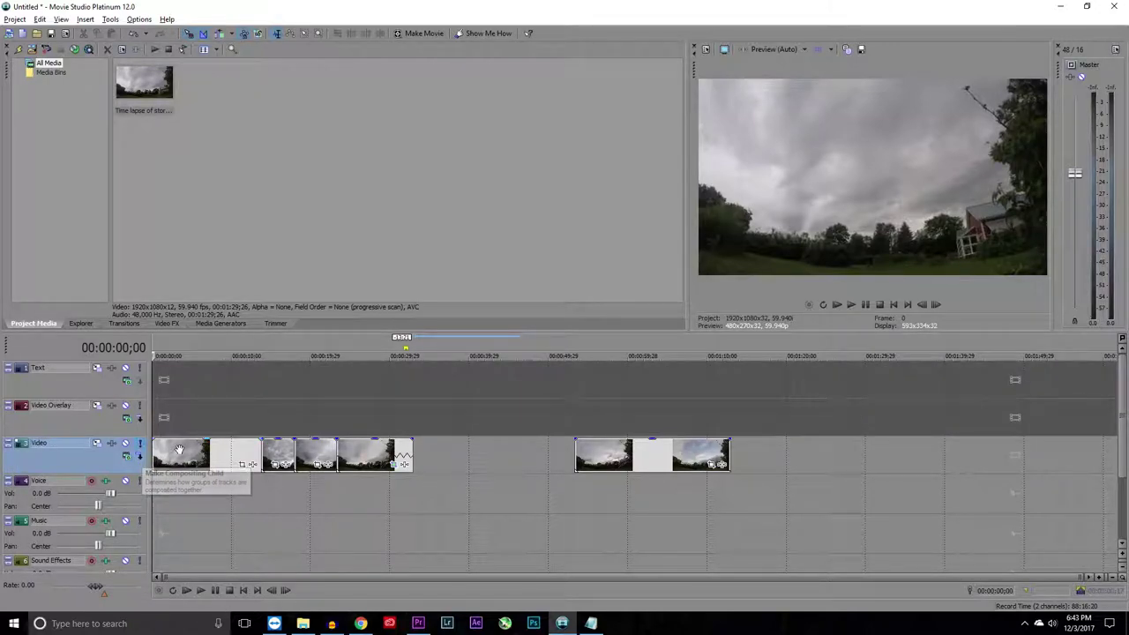
pyautogui.click(164, 460)
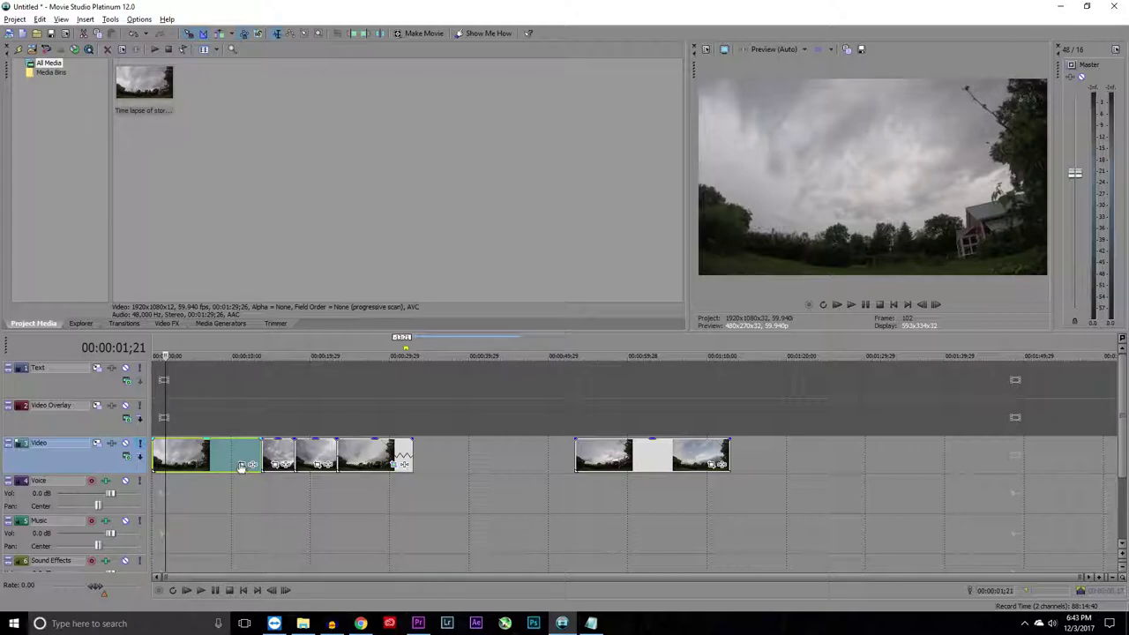
pyautogui.click(184, 453)
# Open Video Event FX for the first clip and select Sony TV Simulator.
pyautogui.rightClick(184, 452)
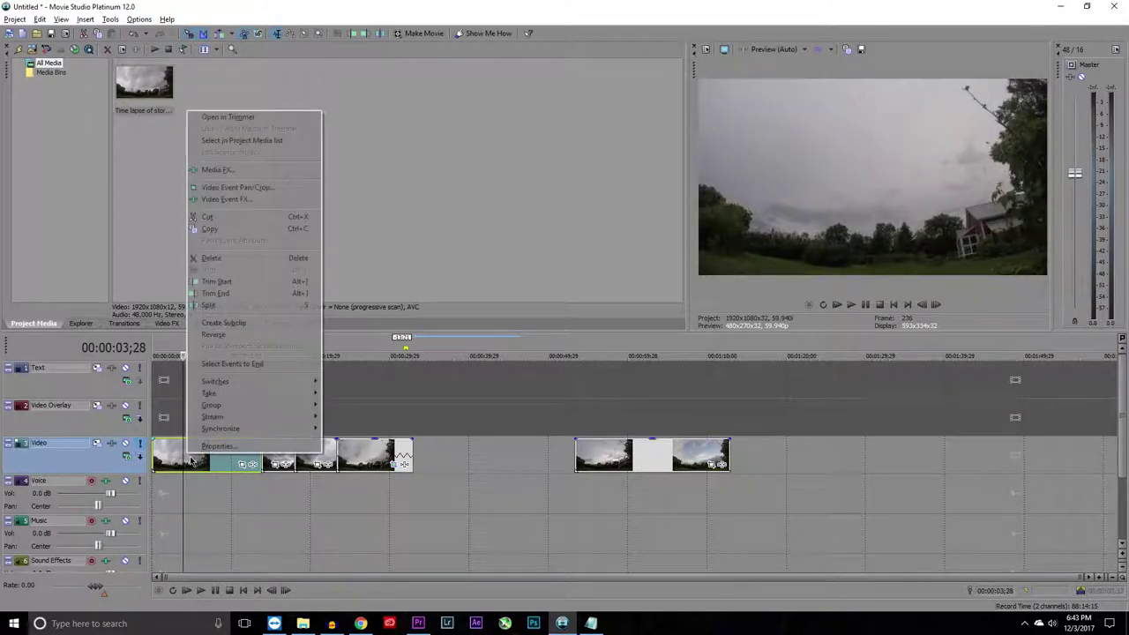
pyautogui.click(228, 198)
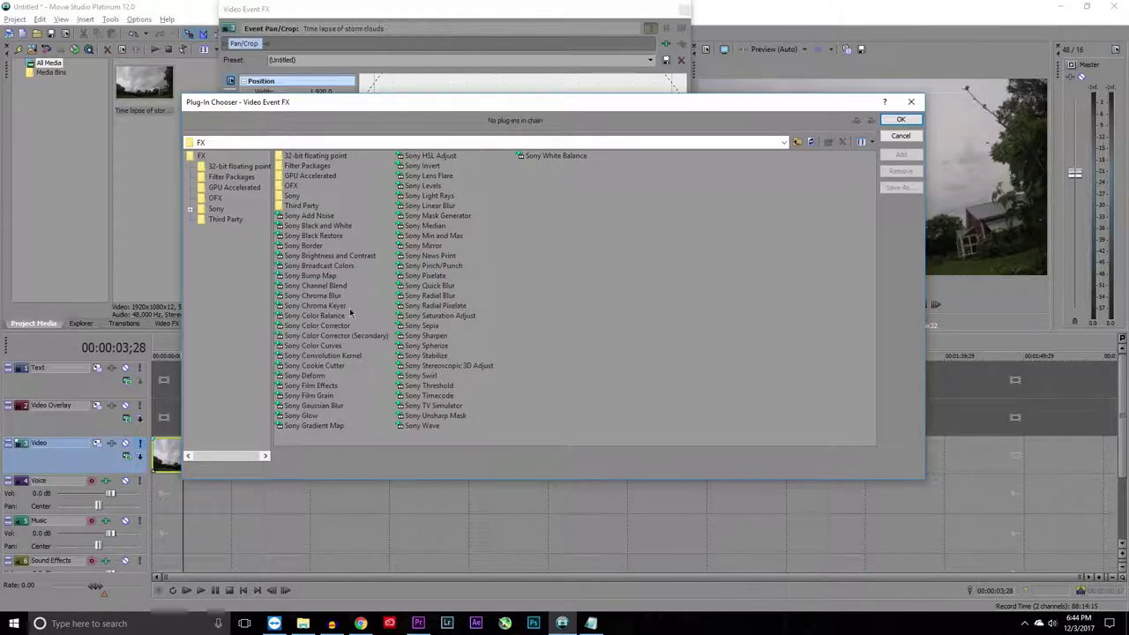
pyautogui.click(428, 406)
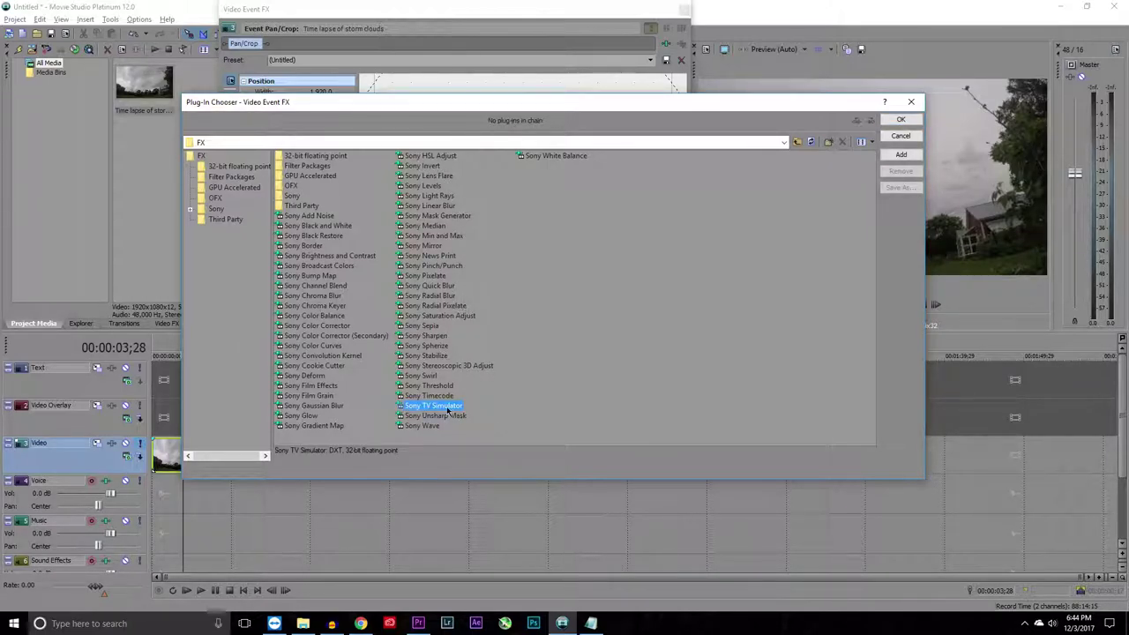
# Add Sony TV Simulator to the clip and bring its settings window into view.
pyautogui.doubleClick(433, 407)
pyautogui.press('Return')
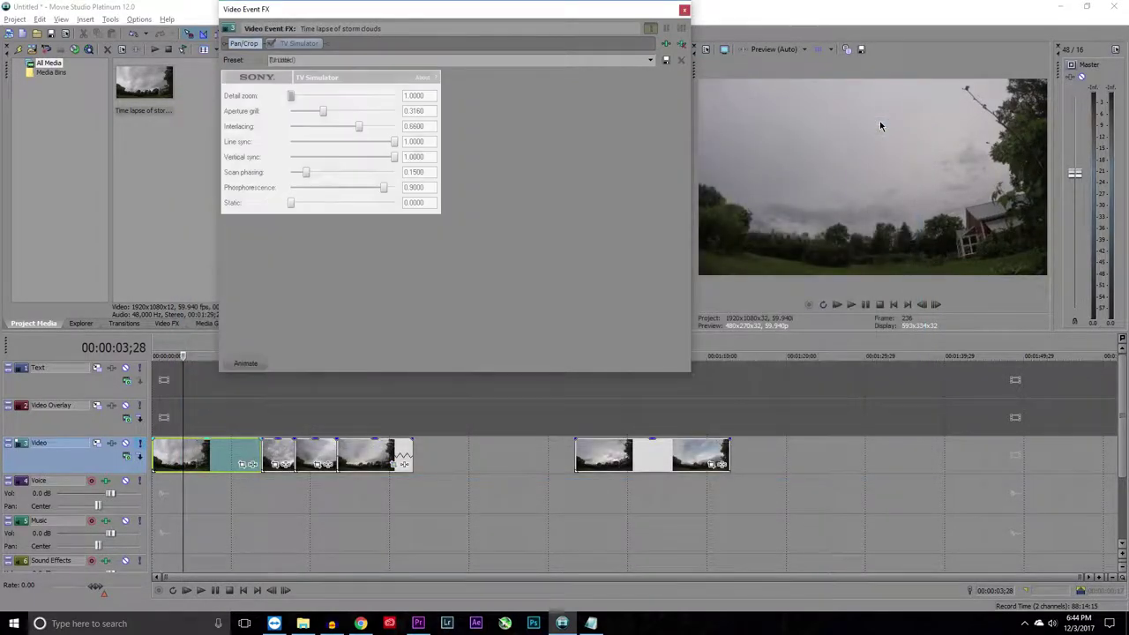
pyautogui.moveTo(585, 25); pyautogui.dragTo(337, 25)
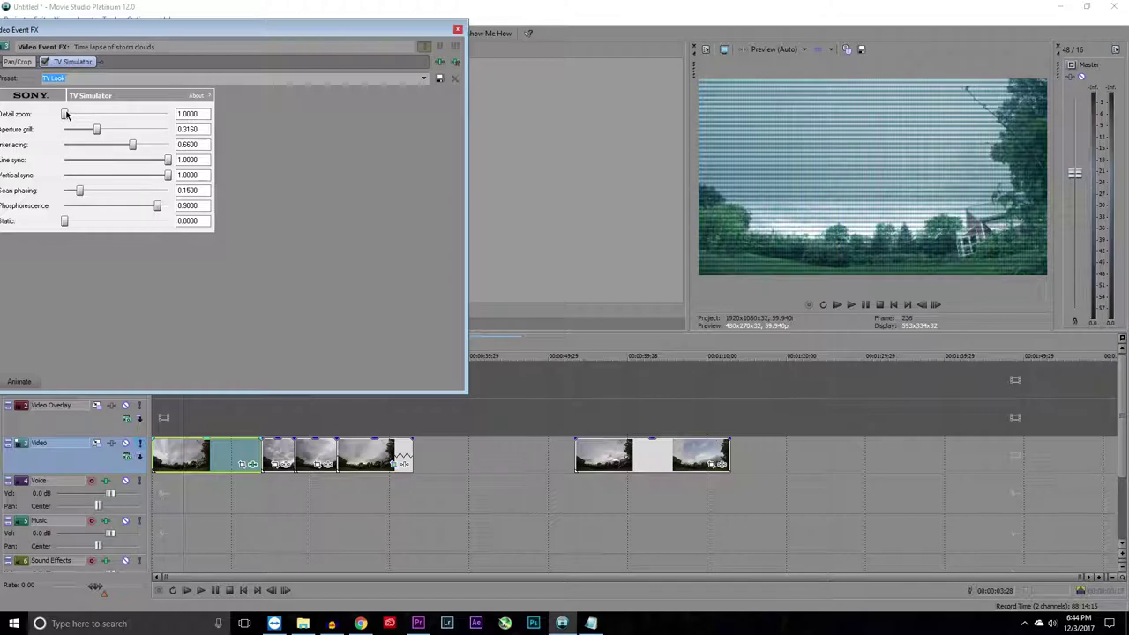
pyautogui.moveTo(66, 115); pyautogui.dragTo(167, 129)
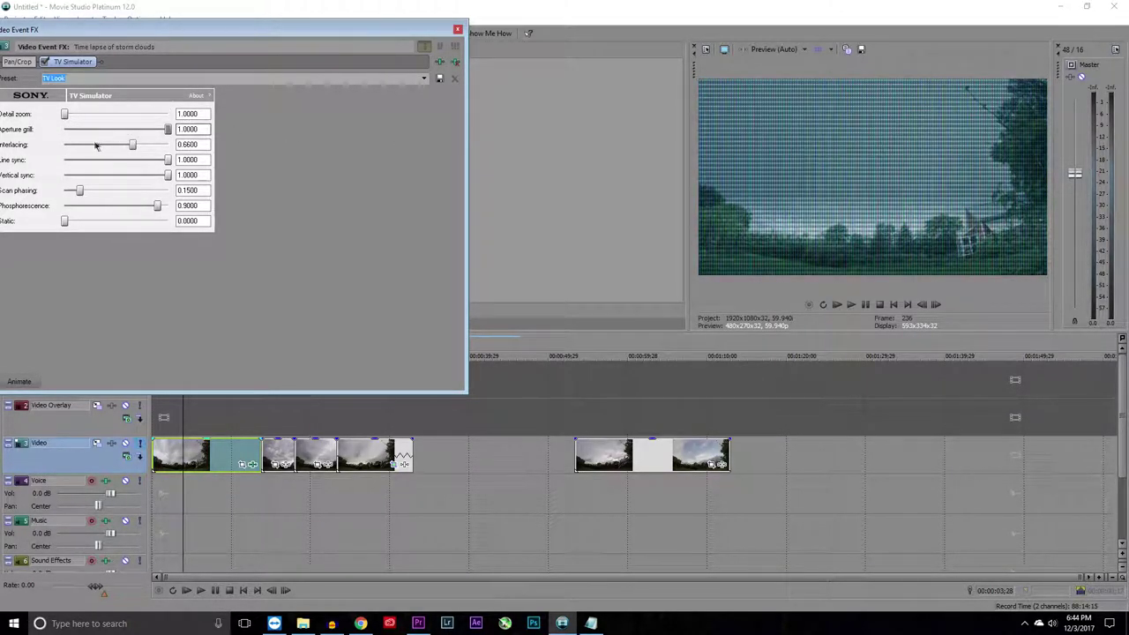
pyautogui.moveTo(152, 35); pyautogui.dragTo(213, 17)
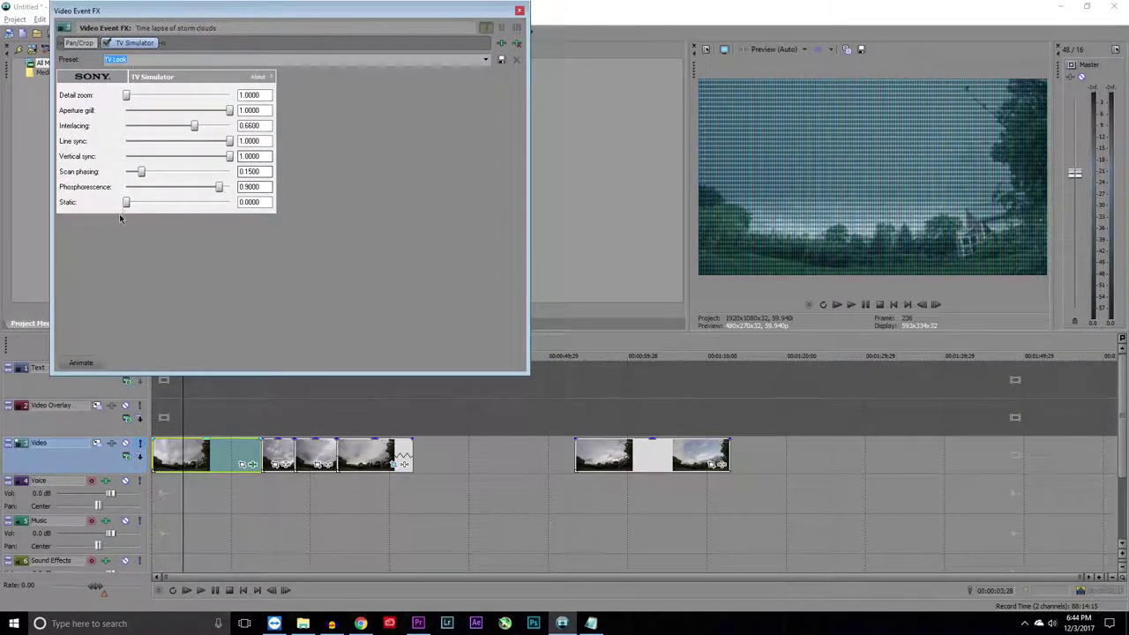
# Set phosphorescence, scan phasing and vertical sync to 0 and show the keyframe lane.
pyautogui.moveTo(126, 202)
pyautogui.mouseDown()
pyautogui.moveTo(272, 209)
pyautogui.moveTo(119, 196)
pyautogui.mouseUp()
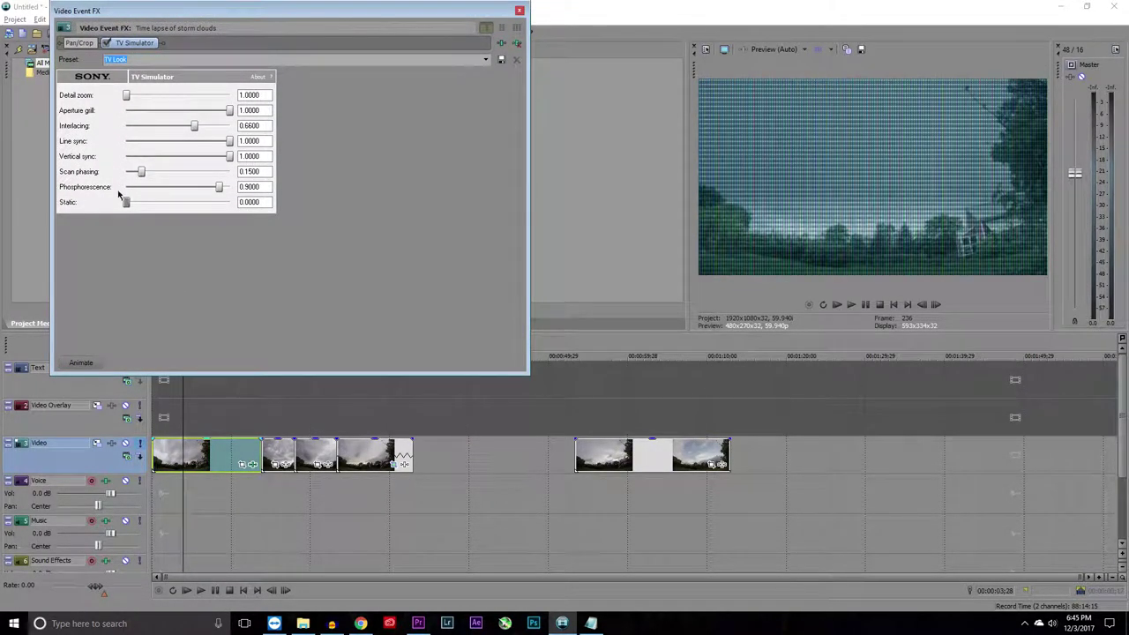
pyautogui.moveTo(222, 191); pyautogui.dragTo(67, 187)
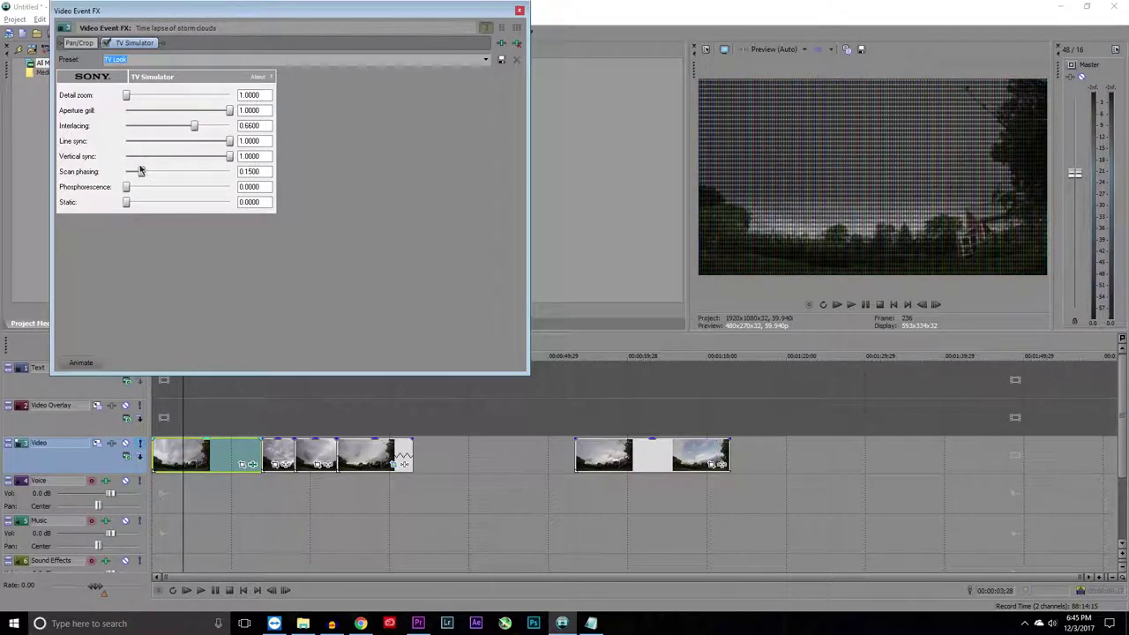
pyautogui.moveTo(140, 171); pyautogui.dragTo(124, 171)
pyautogui.moveTo(229, 156); pyautogui.dragTo(123, 157)
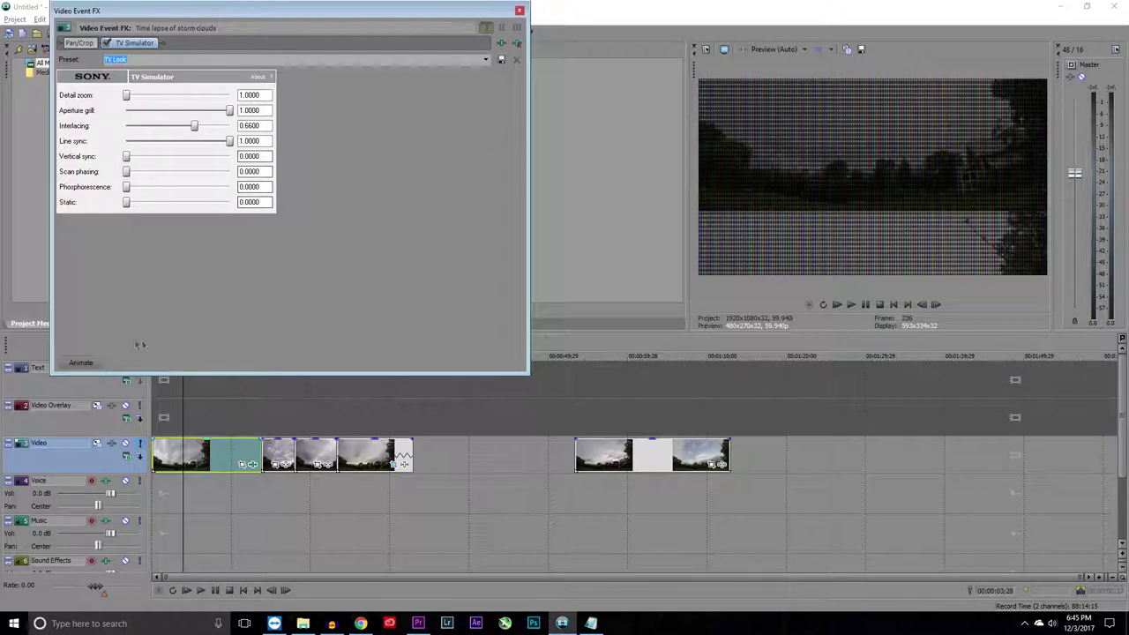
pyautogui.click(87, 363)
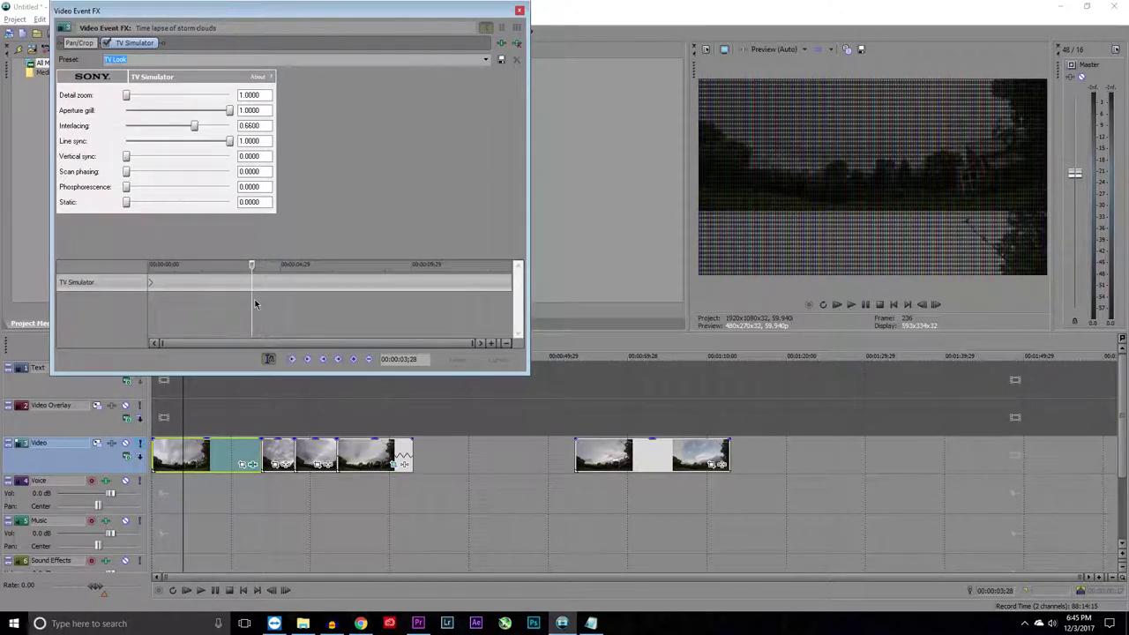
# Keyframe the TV Simulator Phosphorescence to 0.392 at 00:00:08;11.
pyautogui.moveTo(250, 304); pyautogui.dragTo(323, 305)
pyautogui.click(327, 293)
pyautogui.click(369, 292)
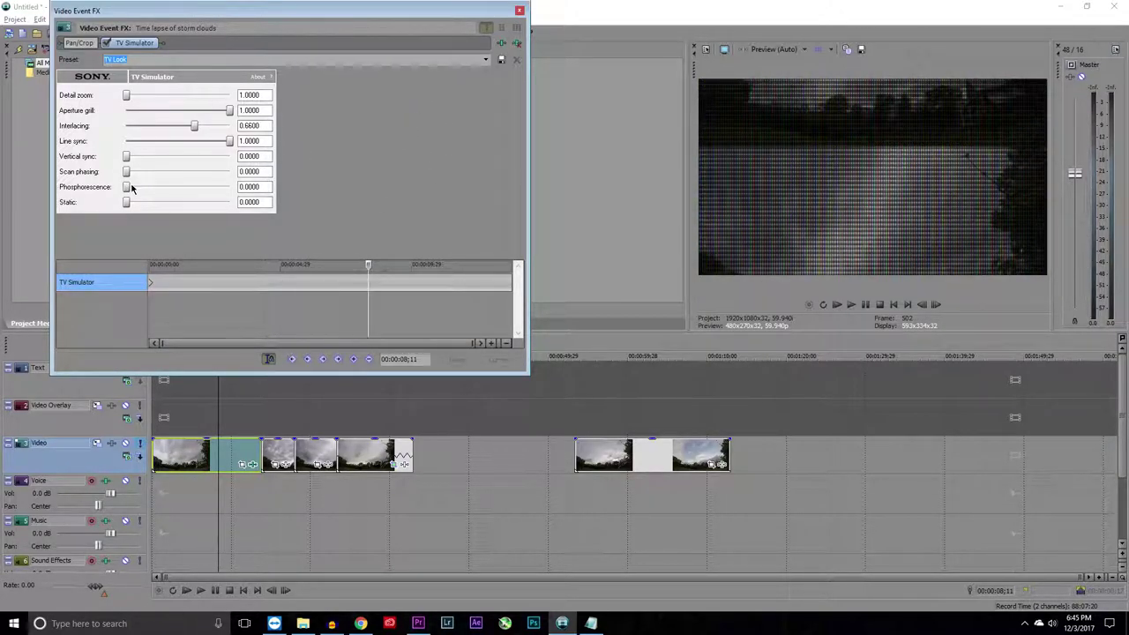
pyautogui.moveTo(136, 188); pyautogui.dragTo(167, 188)
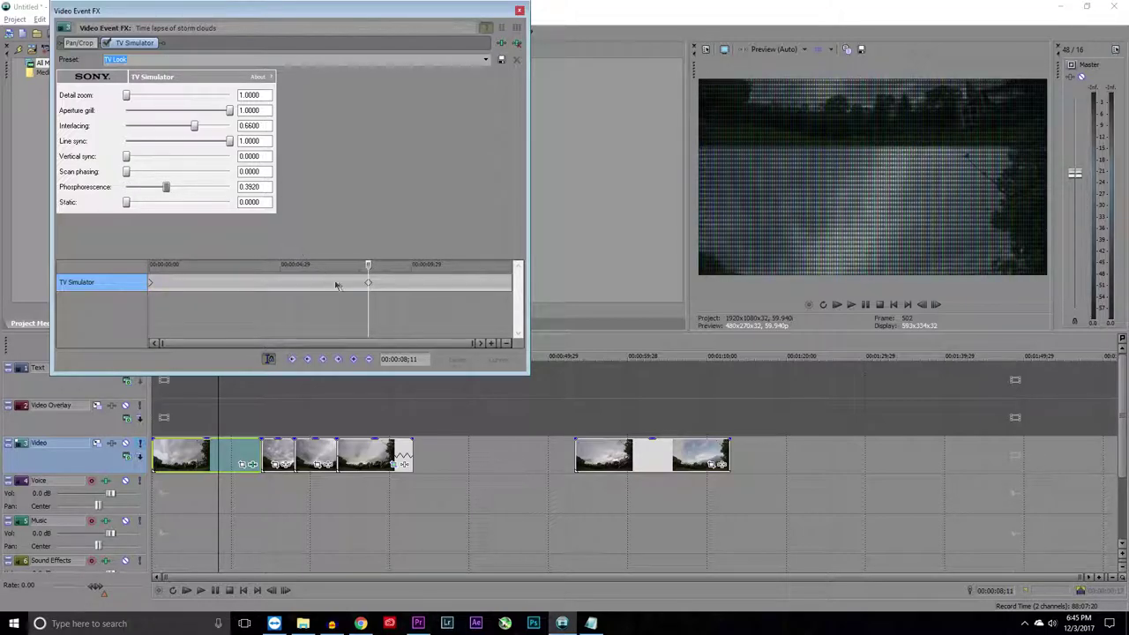
# Keyframe Interlacing down to 0.106 at 00:00:09;16, then close Video Event FX and minimize the editor.
pyautogui.moveTo(375, 284); pyautogui.dragTo(399, 284)
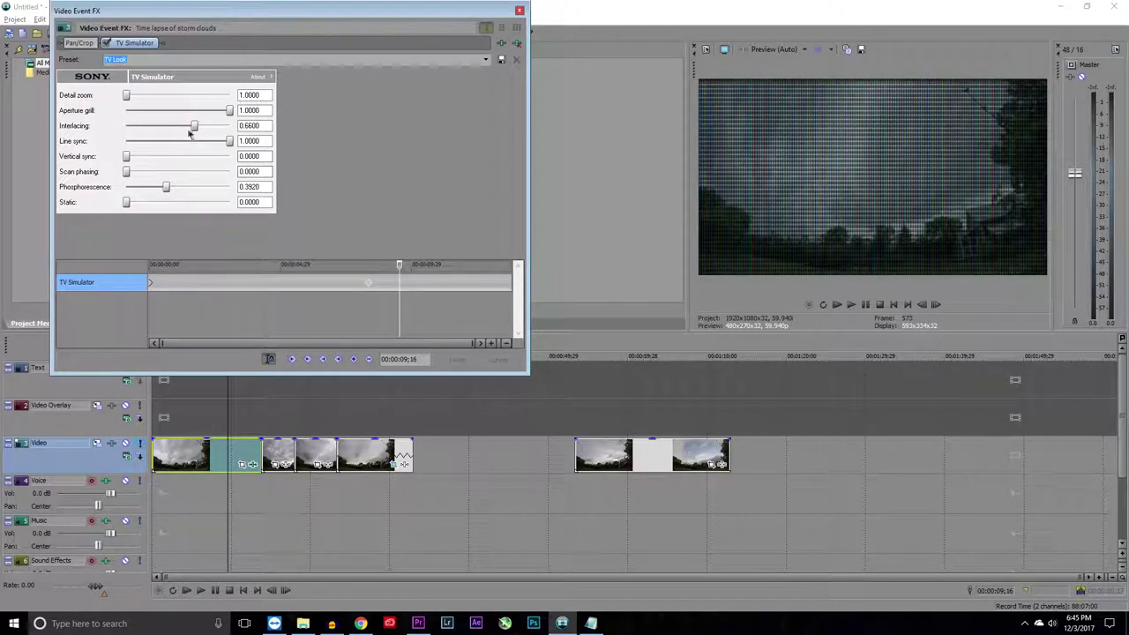
pyautogui.moveTo(194, 126); pyautogui.dragTo(137, 126)
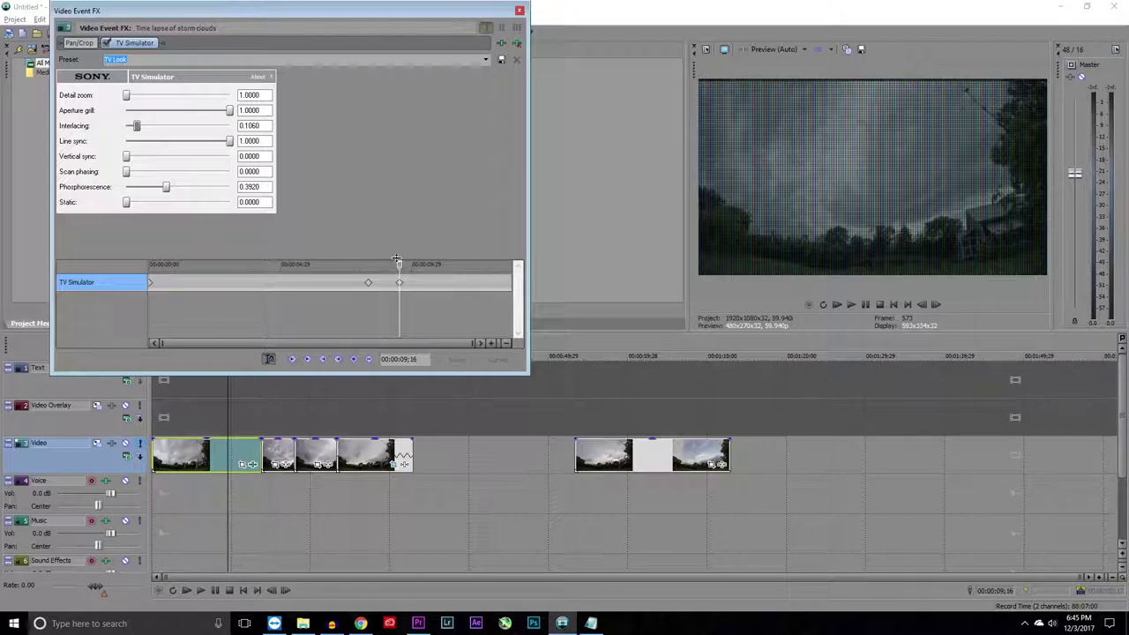
pyautogui.click(519, 10)
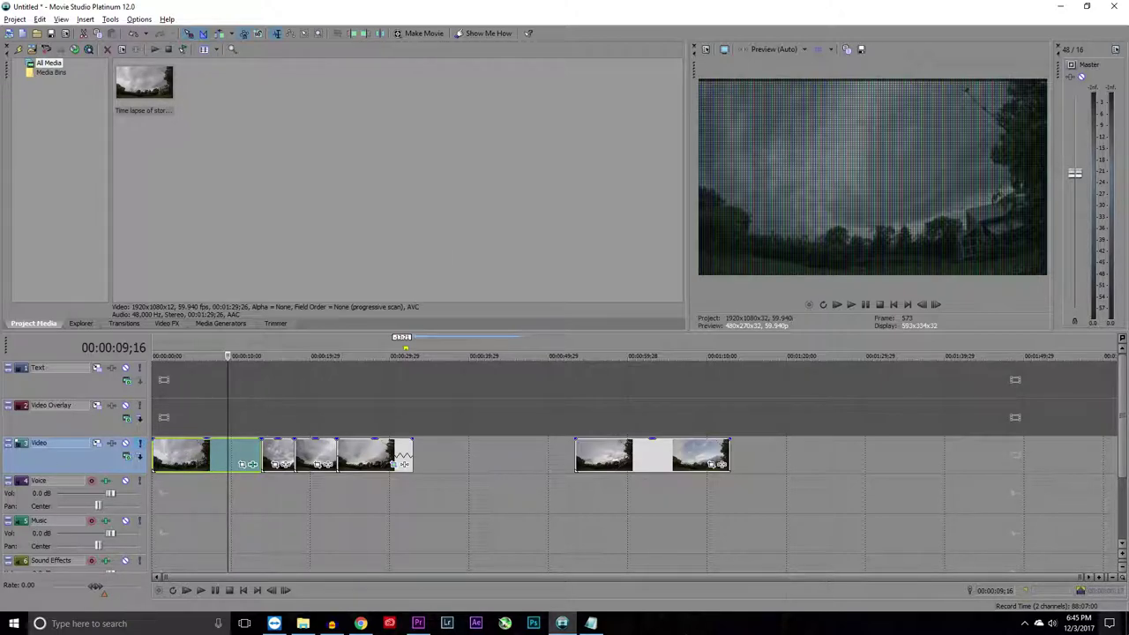
pyautogui.click(1059, 6)
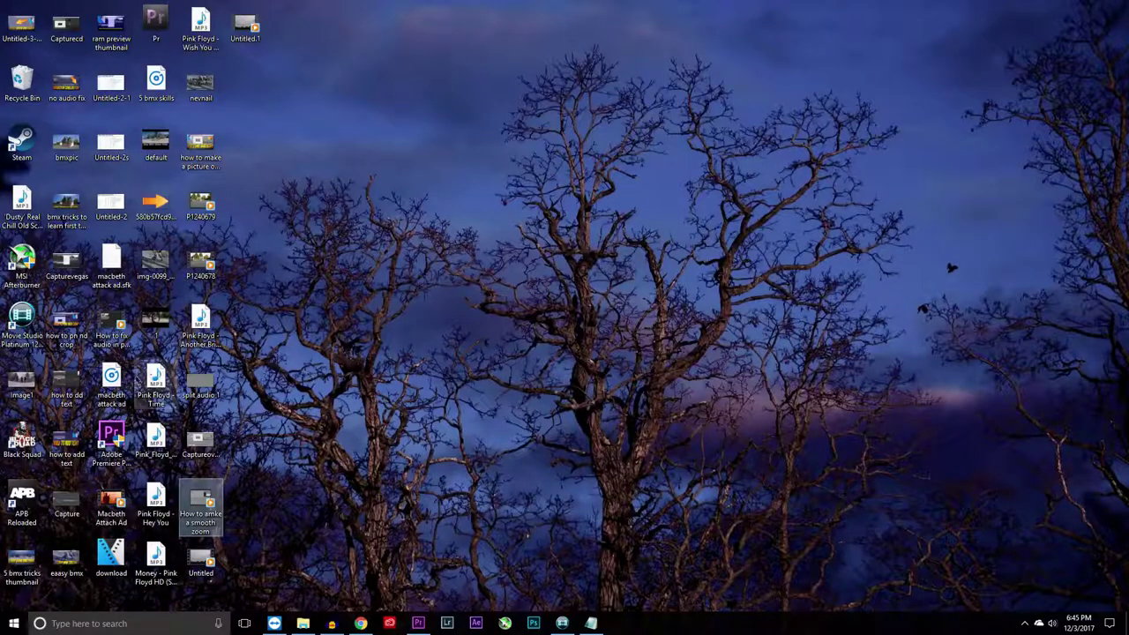
# Drag the Comfortably Numb MP3 from the desktop onto the Voice track.
pyautogui.moveTo(155, 438); pyautogui.dragTo(191, 479)
pyautogui.scroll(-5, 191, 484)
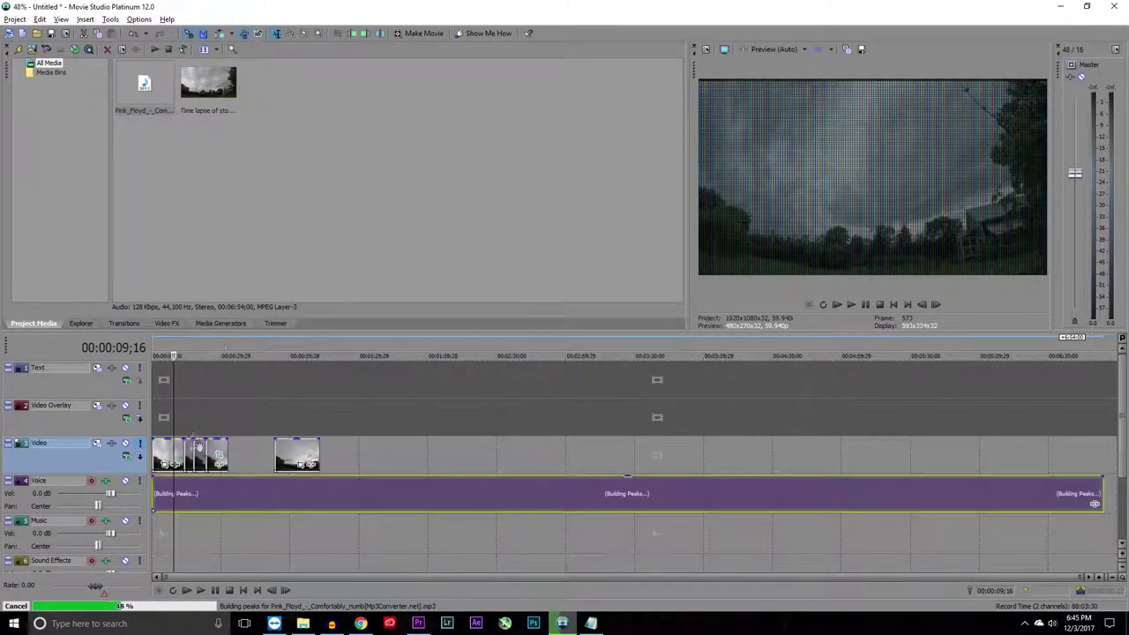
# Open the Voice track's Audio Track FX from the project start and settle on the Track EQ tab.
pyautogui.click(153, 499)
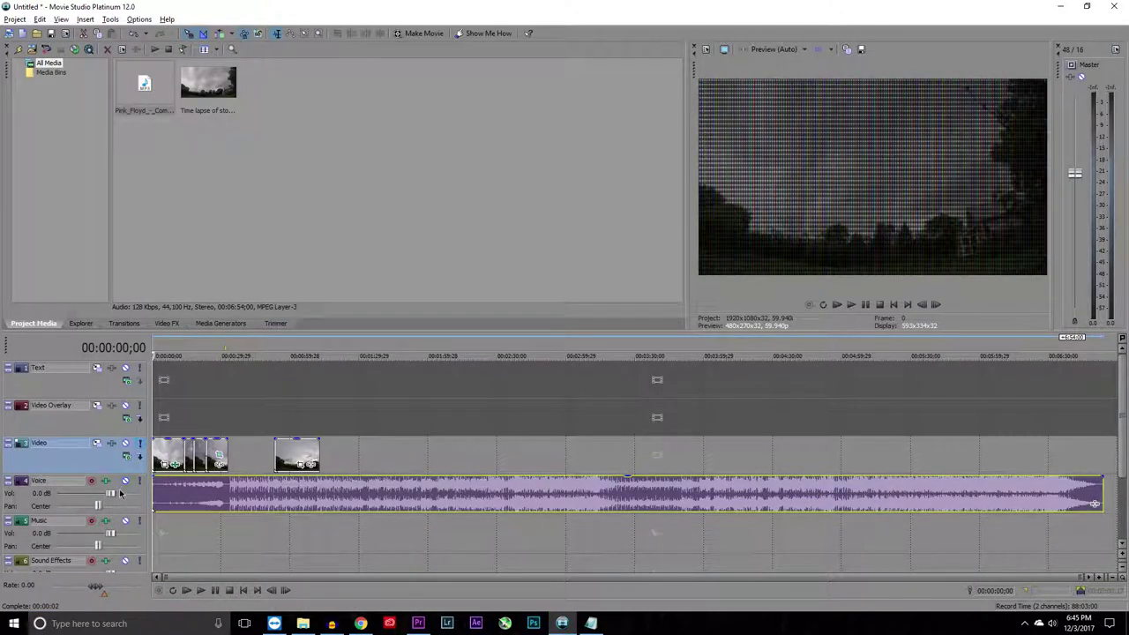
pyautogui.click(106, 485)
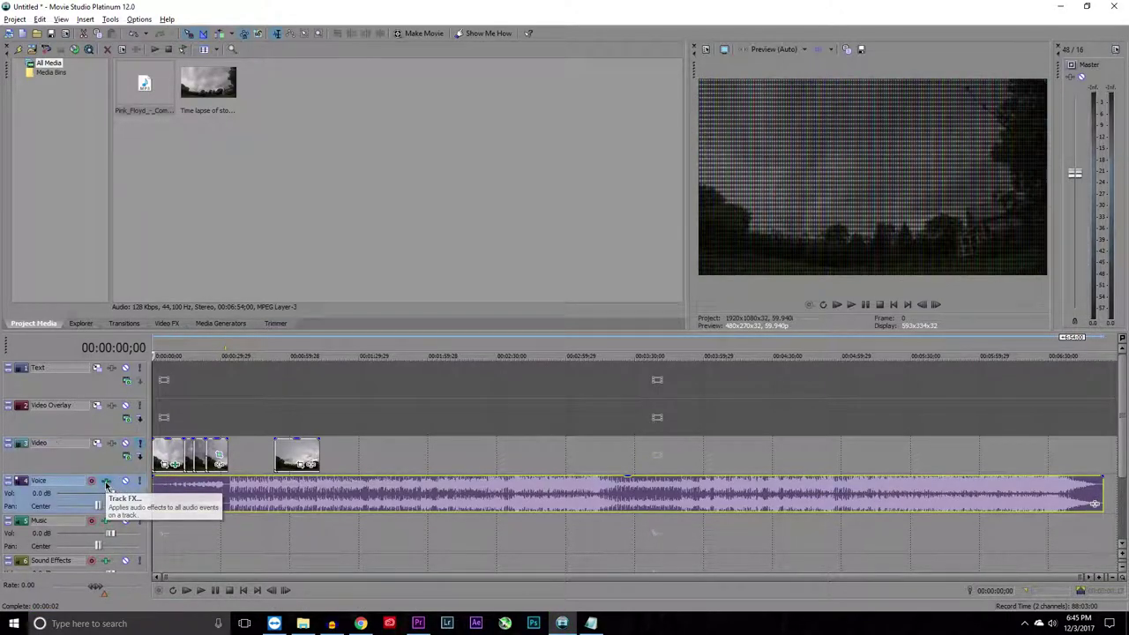
pyautogui.click(106, 483)
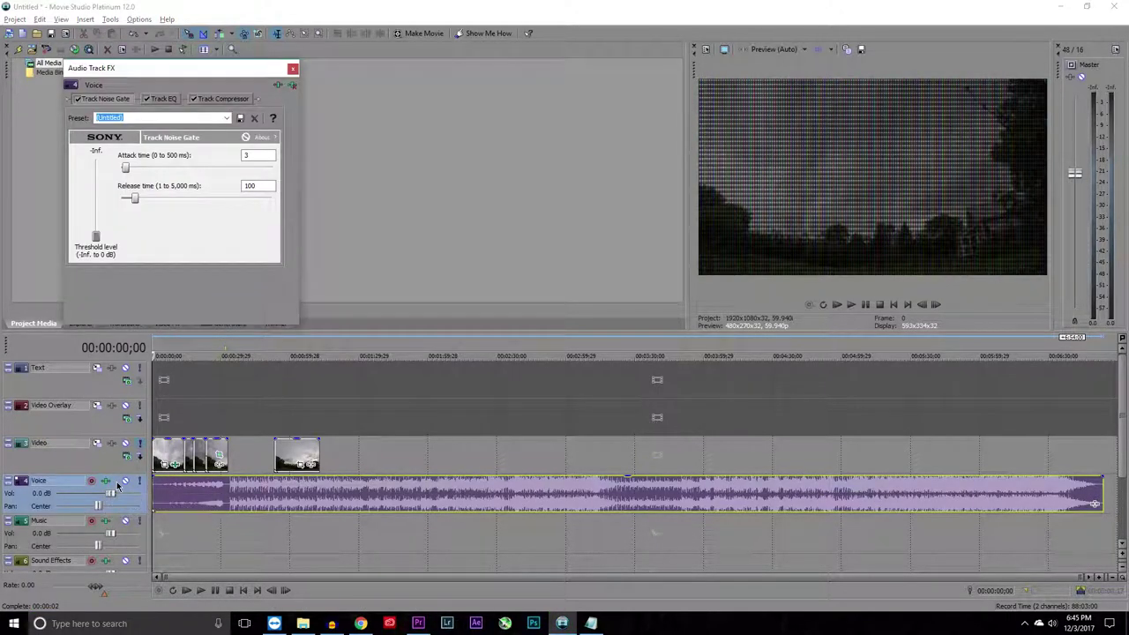
pyautogui.click(161, 99)
pyautogui.click(217, 99)
pyautogui.click(161, 100)
pyautogui.click(104, 100)
pyautogui.click(221, 99)
pyautogui.click(163, 99)
pyautogui.click(111, 101)
pyautogui.click(164, 98)
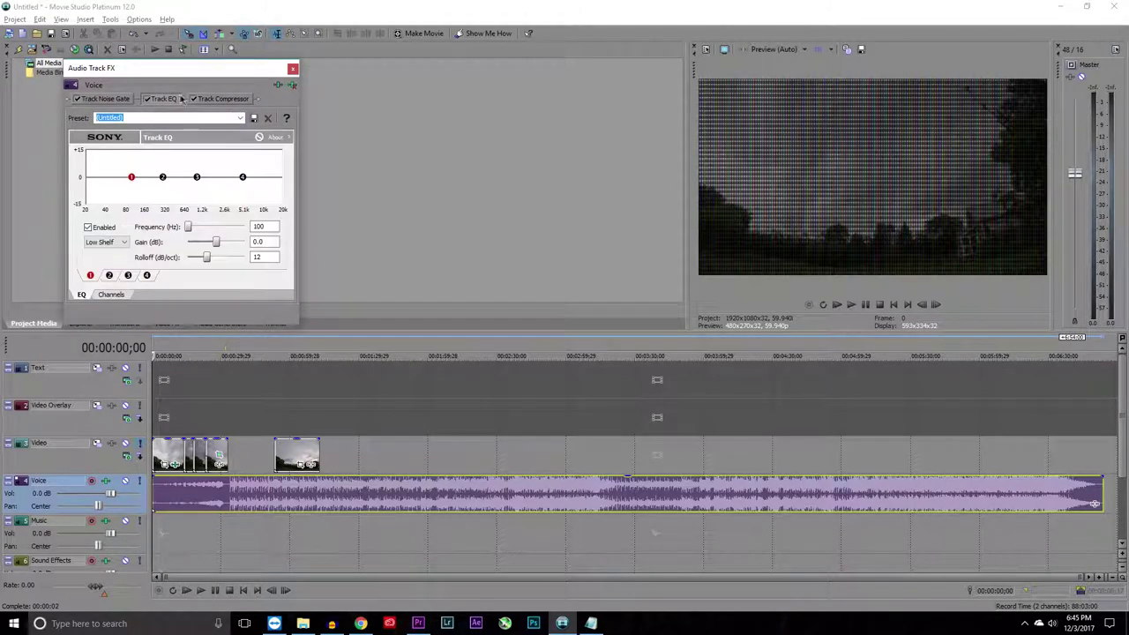
# Boost the EQ low-shelf band to 15 dB.
pyautogui.moveTo(131, 179); pyautogui.dragTo(146, 129)
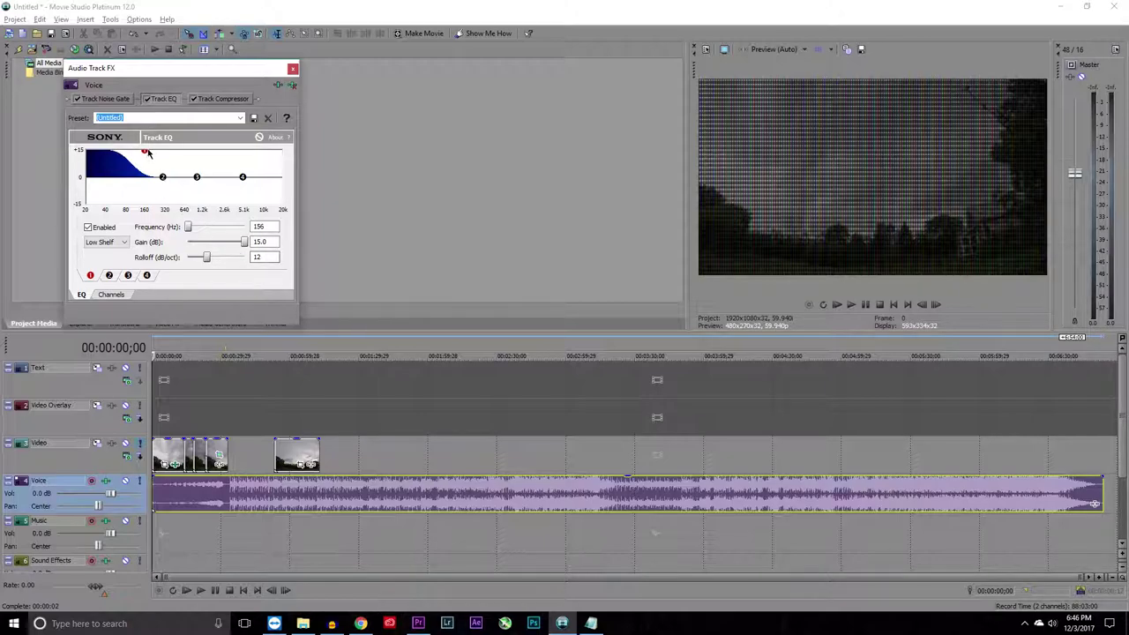
pyautogui.moveTo(146, 157)
pyautogui.mouseDown()
pyautogui.moveTo(144, 180)
pyautogui.moveTo(143, 160)
pyautogui.mouseUp()
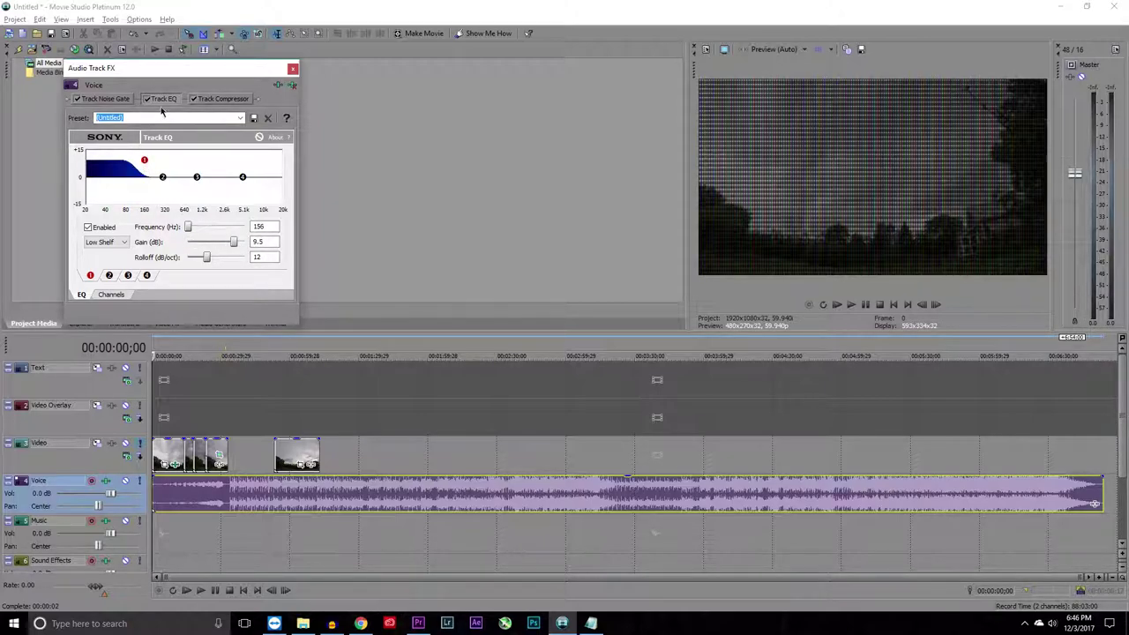
pyautogui.click(231, 98)
pyautogui.click(106, 98)
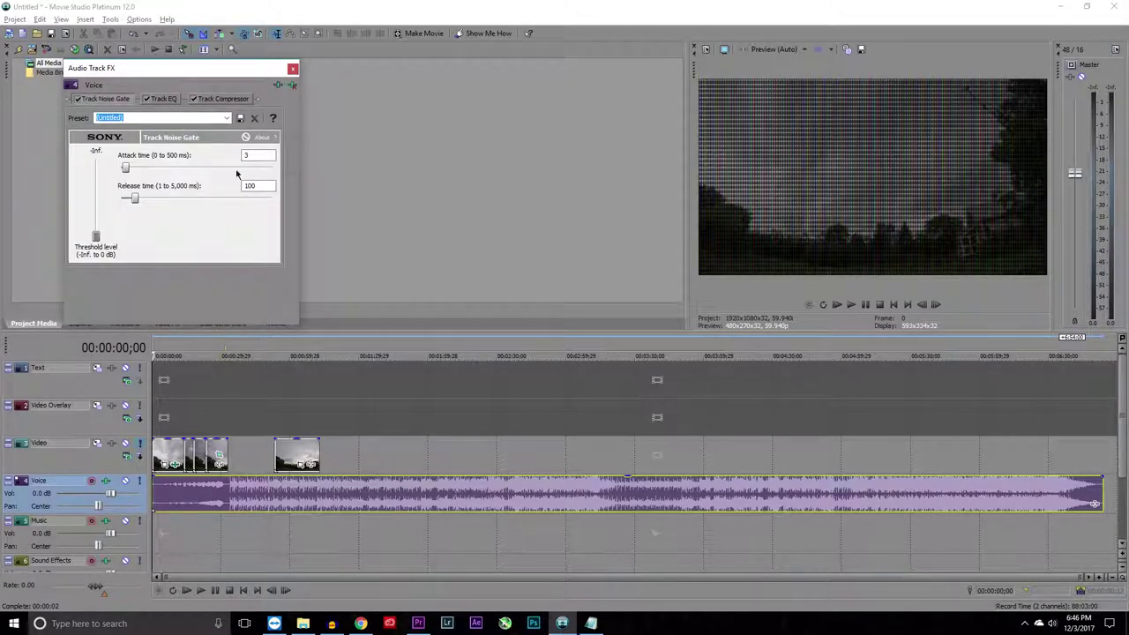
pyautogui.click(156, 98)
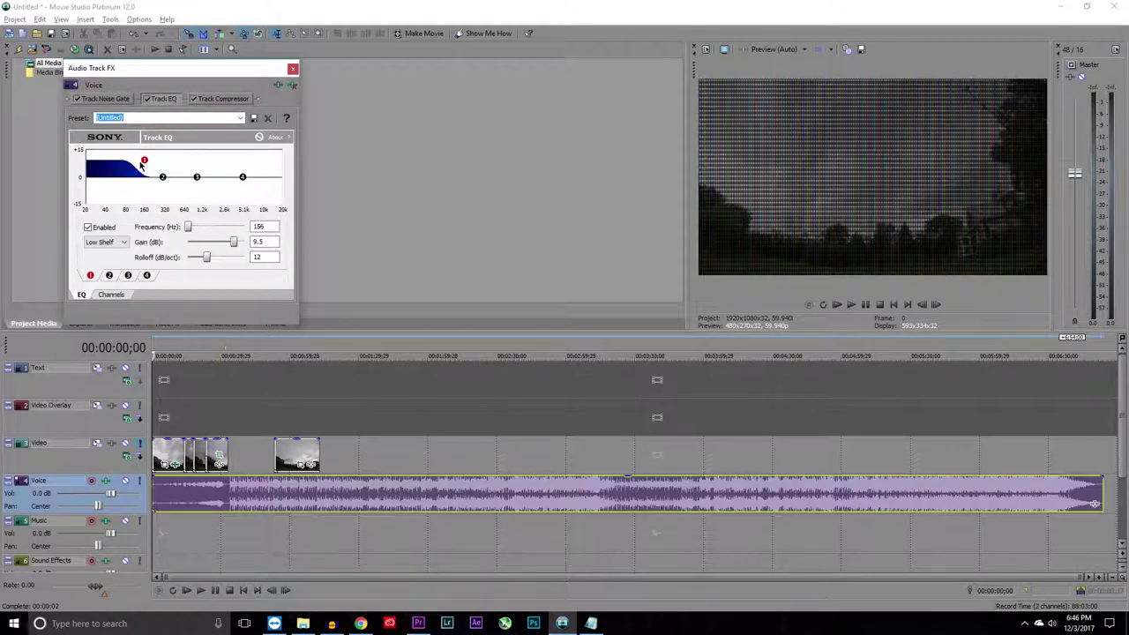
pyautogui.moveTo(145, 163); pyautogui.dragTo(254, 150)
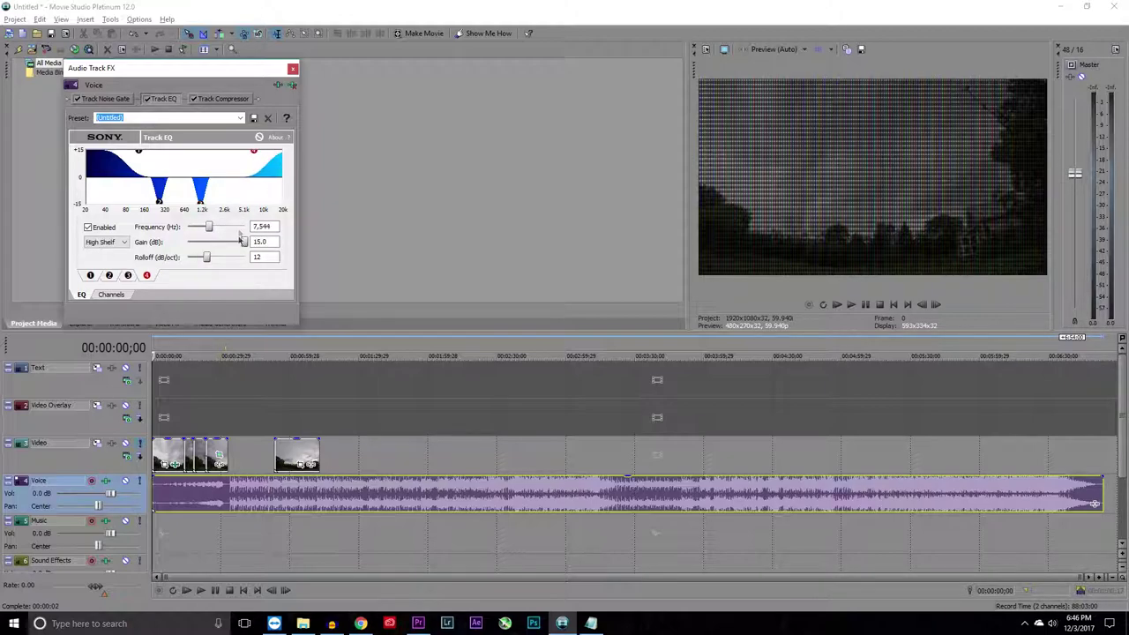
pyautogui.click(221, 99)
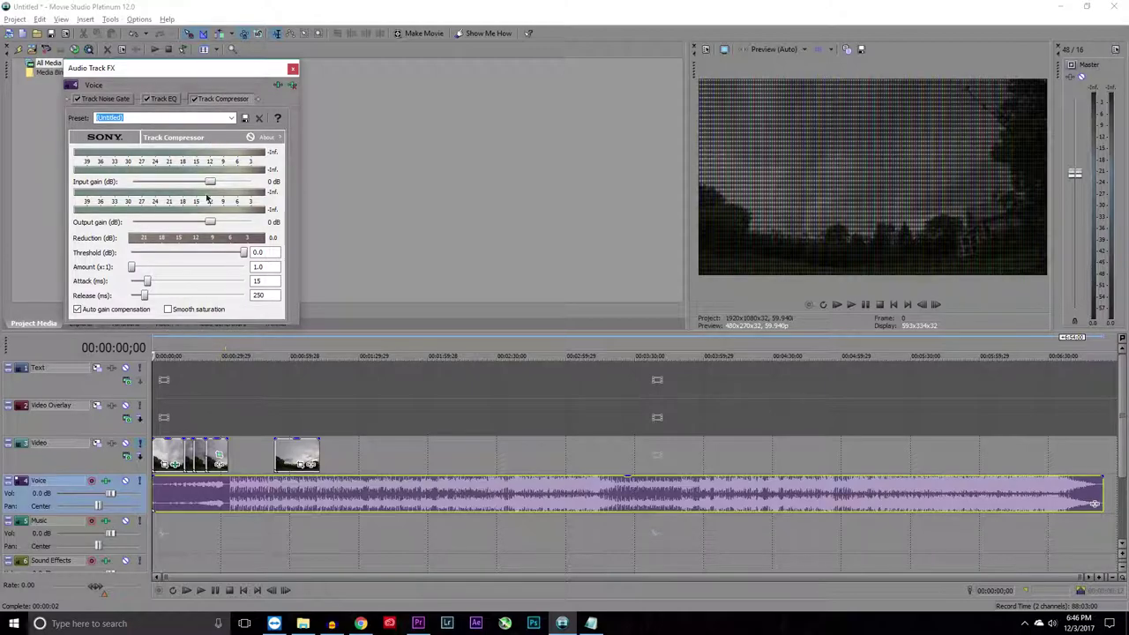
# Apply the '[Sys] Limit levels to -6 dB (hard limiter)' compressor preset, leave the Noise Gate preset unchanged, and close Audio Track FX.
pyautogui.click(231, 117)
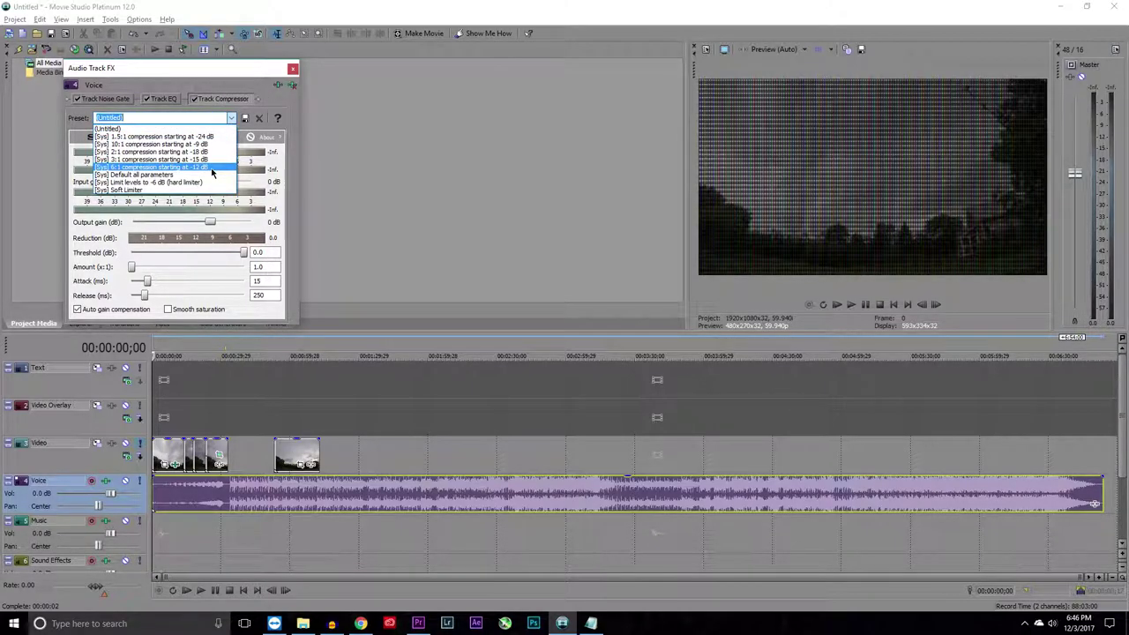
pyautogui.click(167, 192)
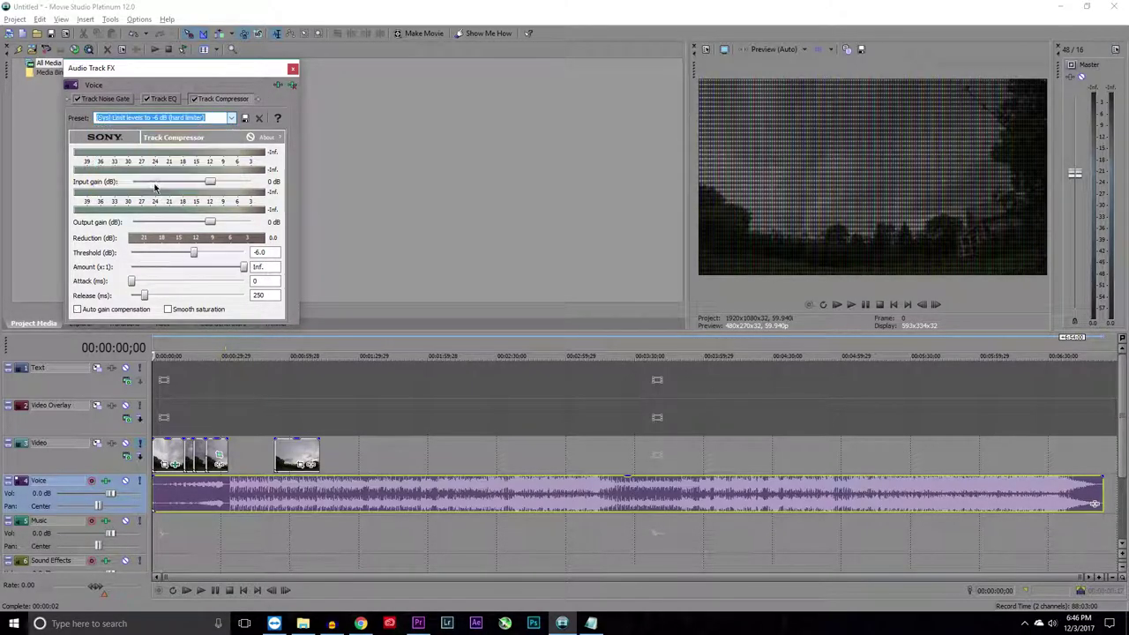
pyautogui.click(119, 101)
pyautogui.click(228, 117)
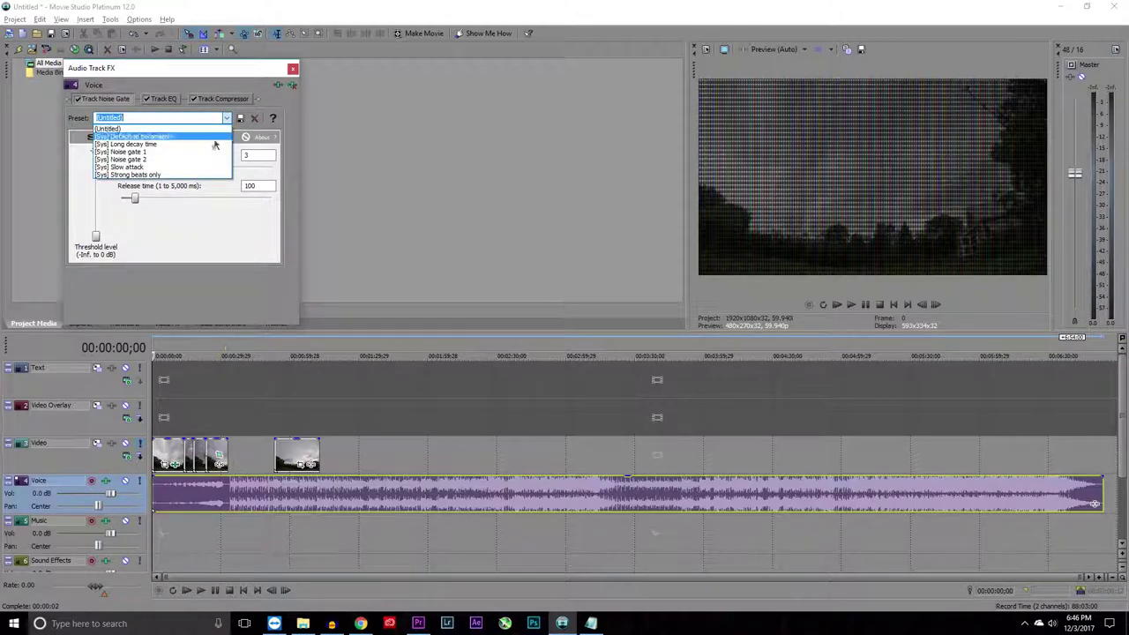
pyautogui.click(226, 116)
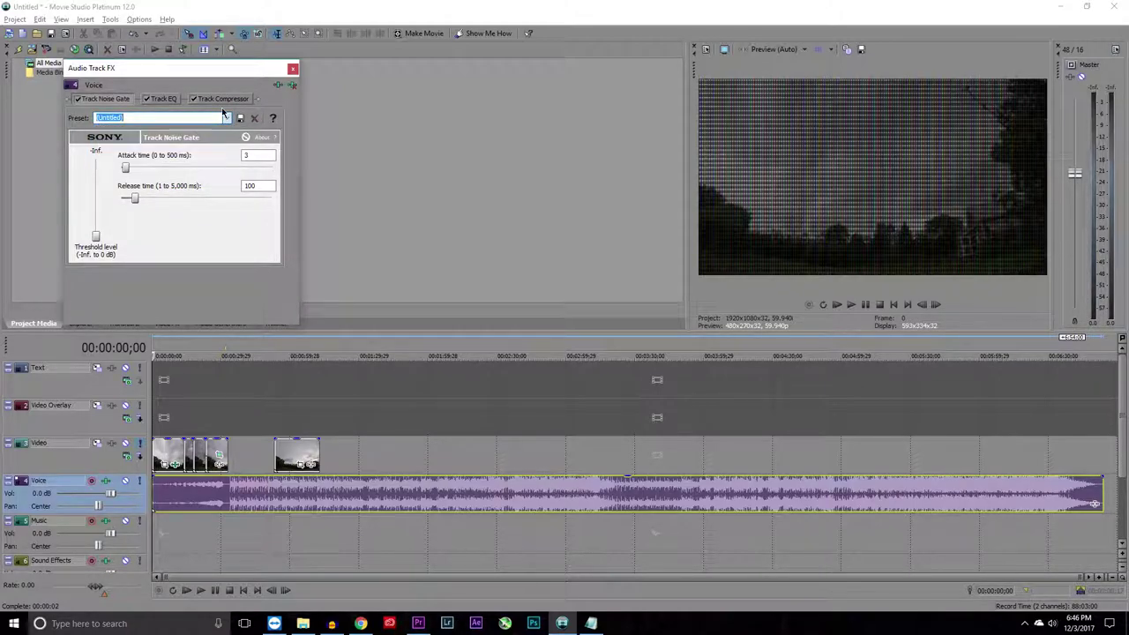
pyautogui.click(294, 68)
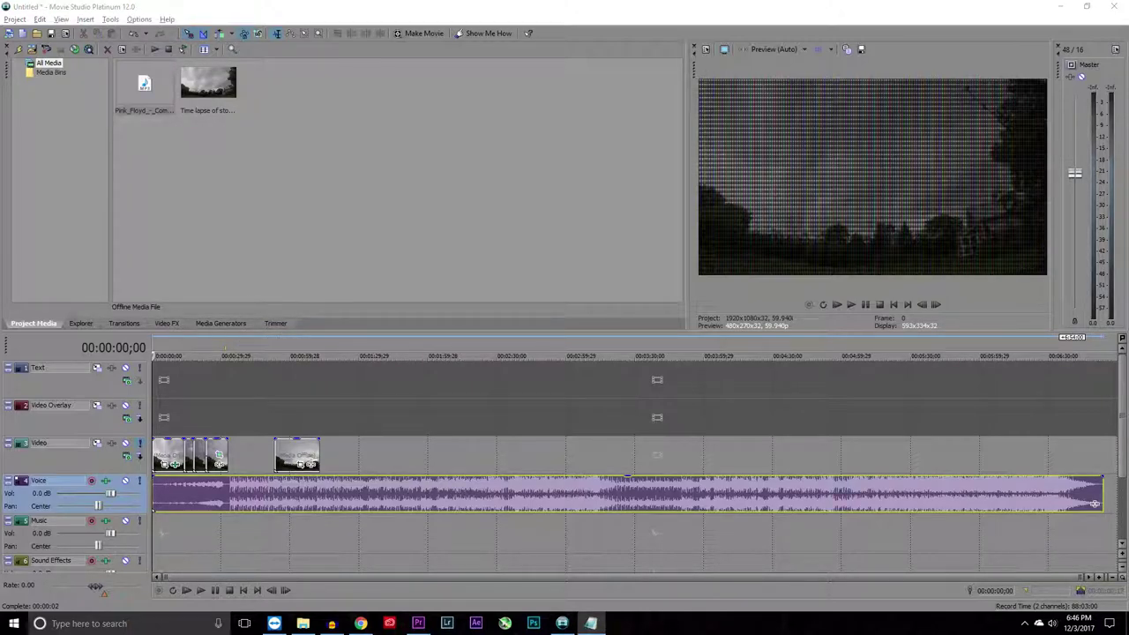
pyautogui.click(332, 487)
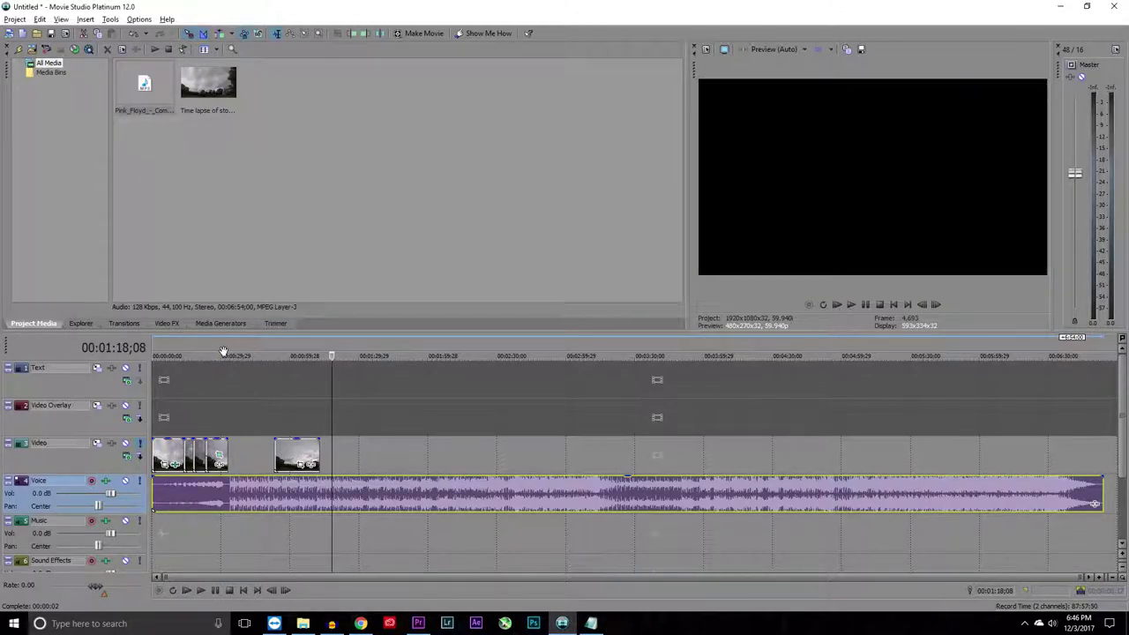
pyautogui.moveTo(218, 349); pyautogui.dragTo(290, 349)
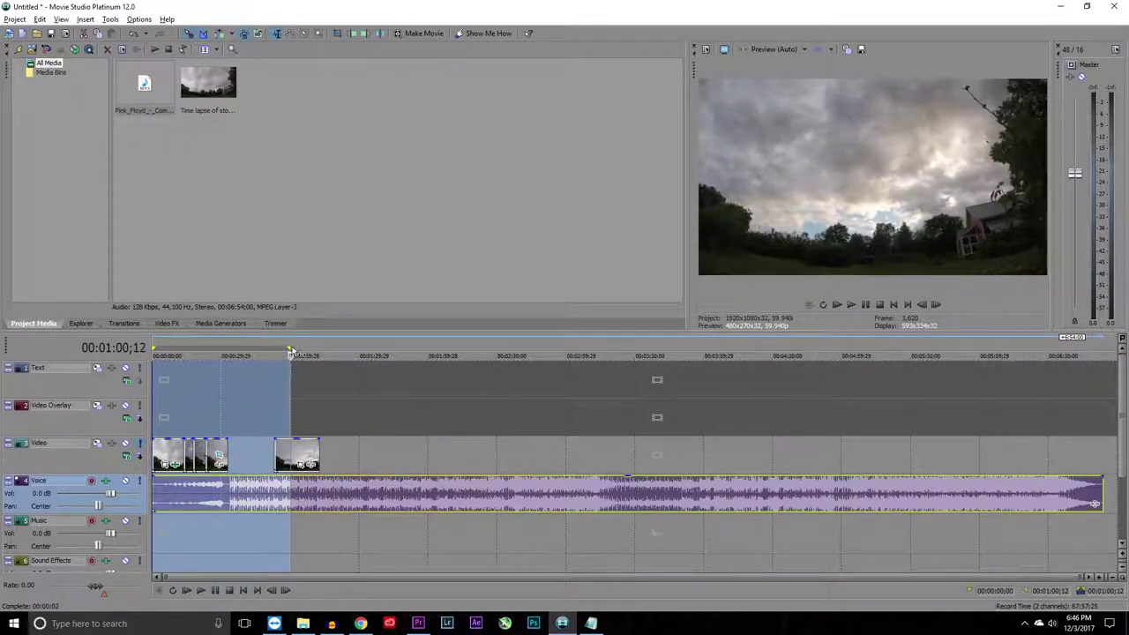
pyautogui.click(349, 418)
pyautogui.moveTo(357, 418); pyautogui.dragTo(626, 418)
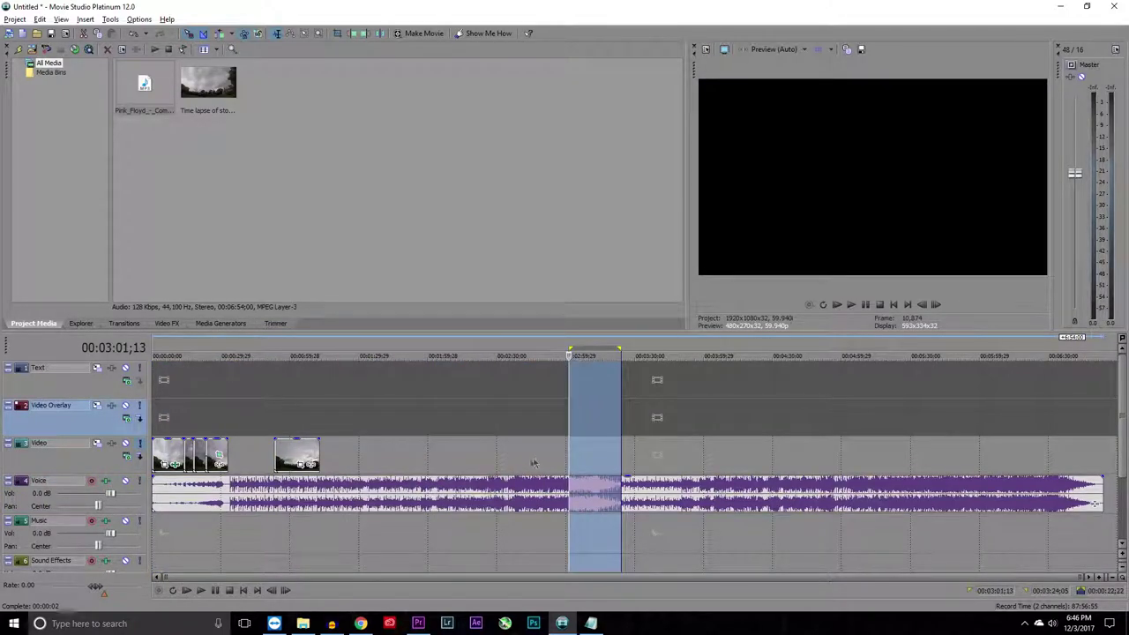
pyautogui.click(519, 418)
pyautogui.moveTo(333, 455); pyautogui.dragTo(515, 455)
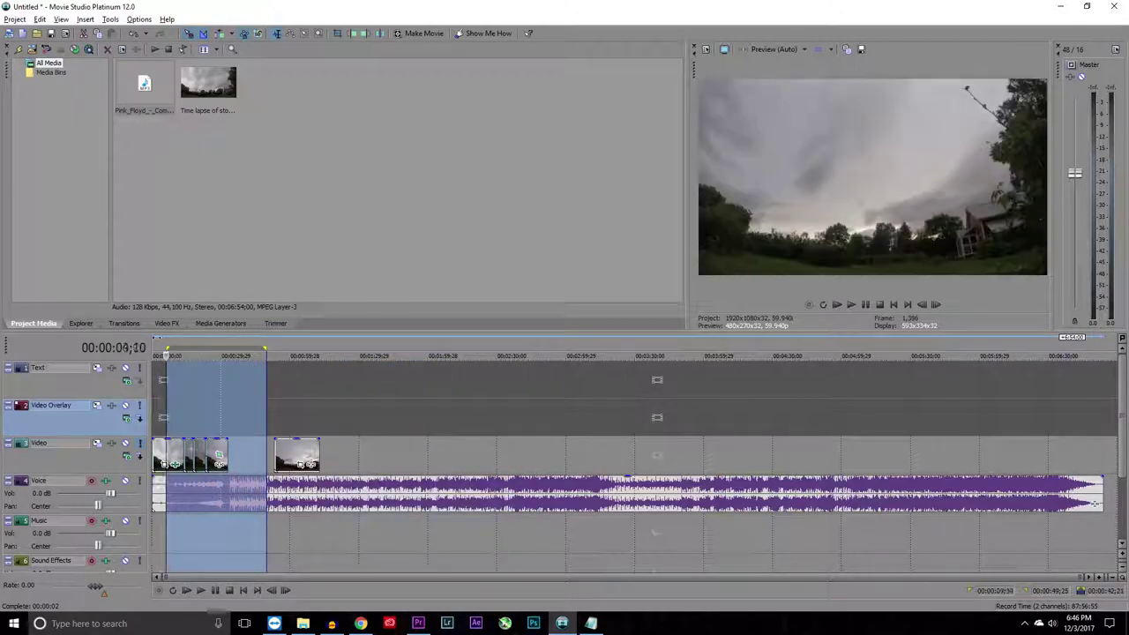
pyautogui.moveTo(266, 351); pyautogui.dragTo(153, 351)
pyautogui.moveTo(267, 349); pyautogui.dragTo(227, 346)
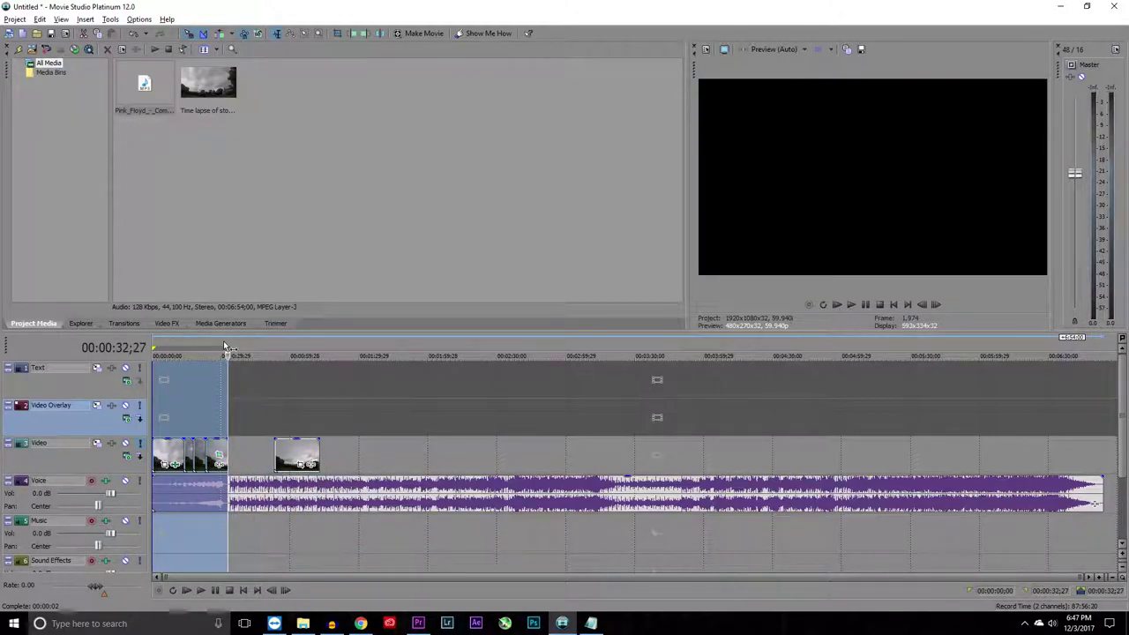
pyautogui.click(227, 349)
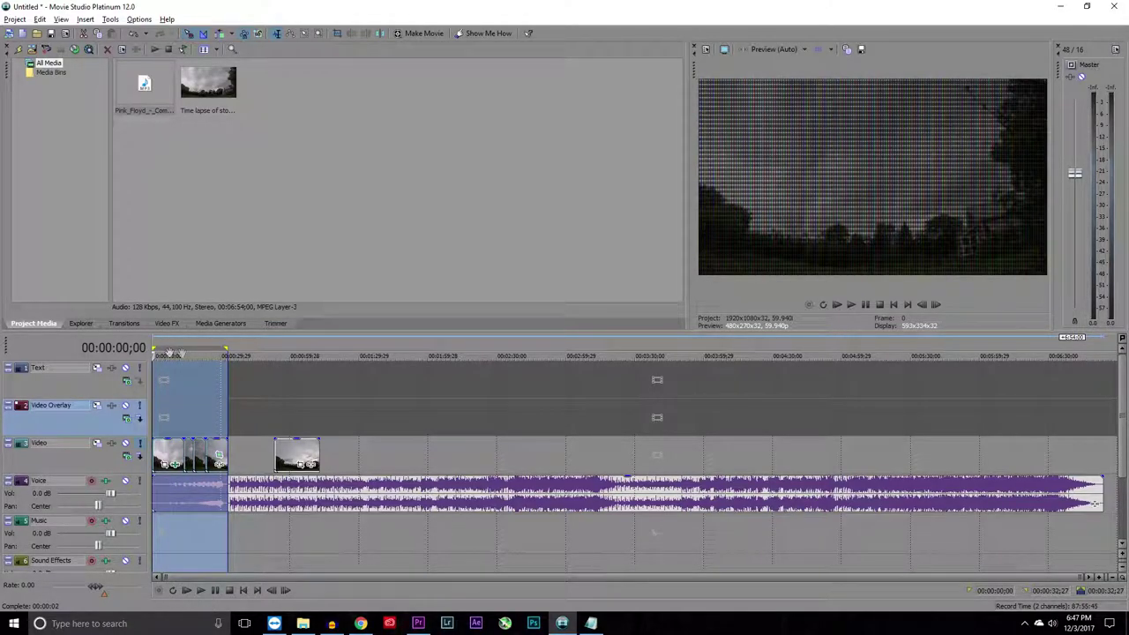
pyautogui.moveTo(228, 351); pyautogui.dragTo(159, 349)
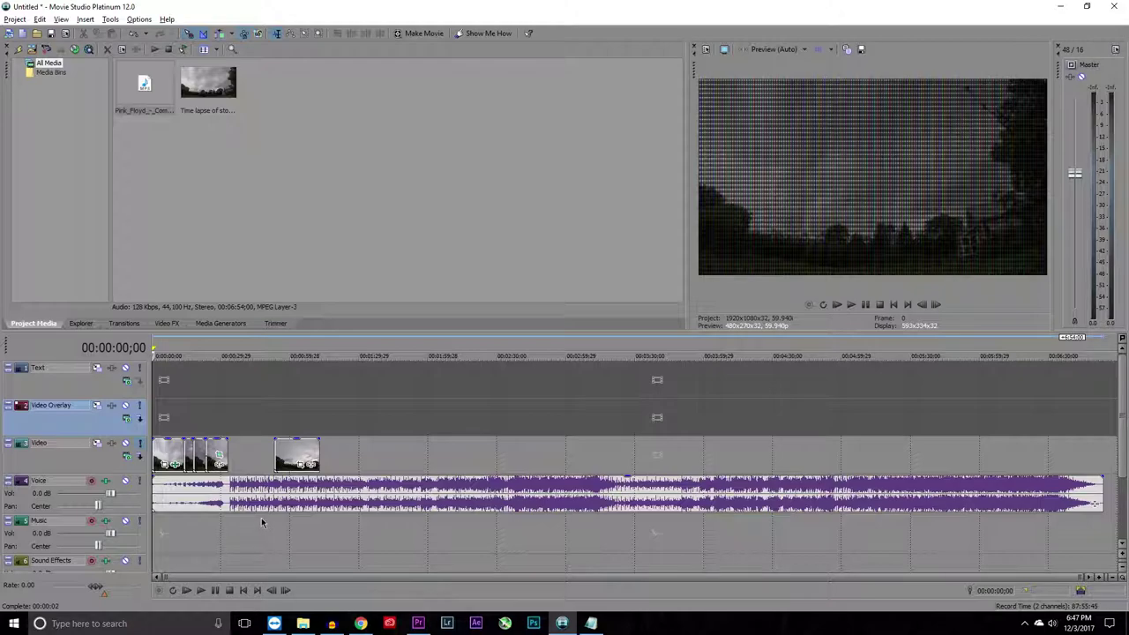
# Set up a hard-drive render named 'name' with the Sony AVC/MVC Internet 1920x1080-30p template.
pyautogui.click(414, 34)
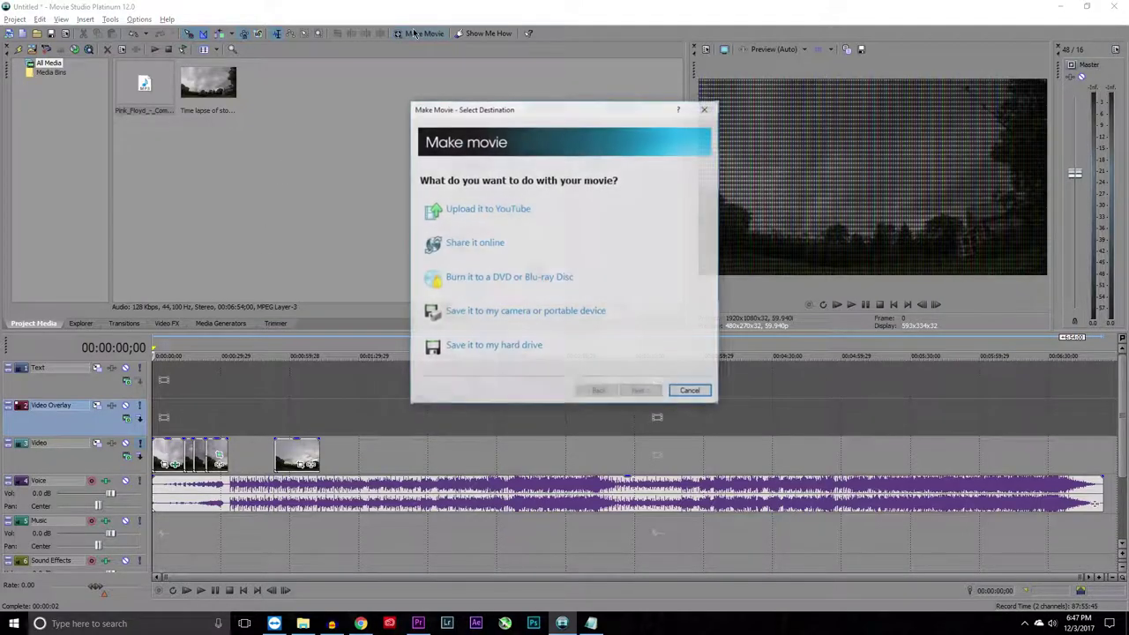
pyautogui.click(476, 347)
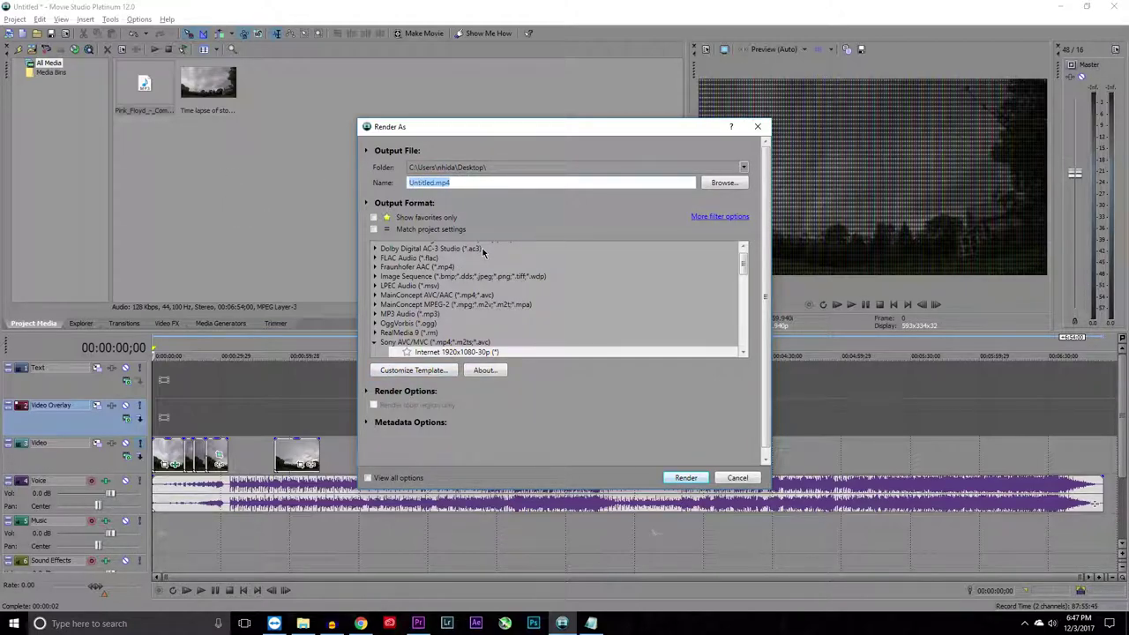
pyautogui.write('name')
pyautogui.scroll(-1, 414, 276)
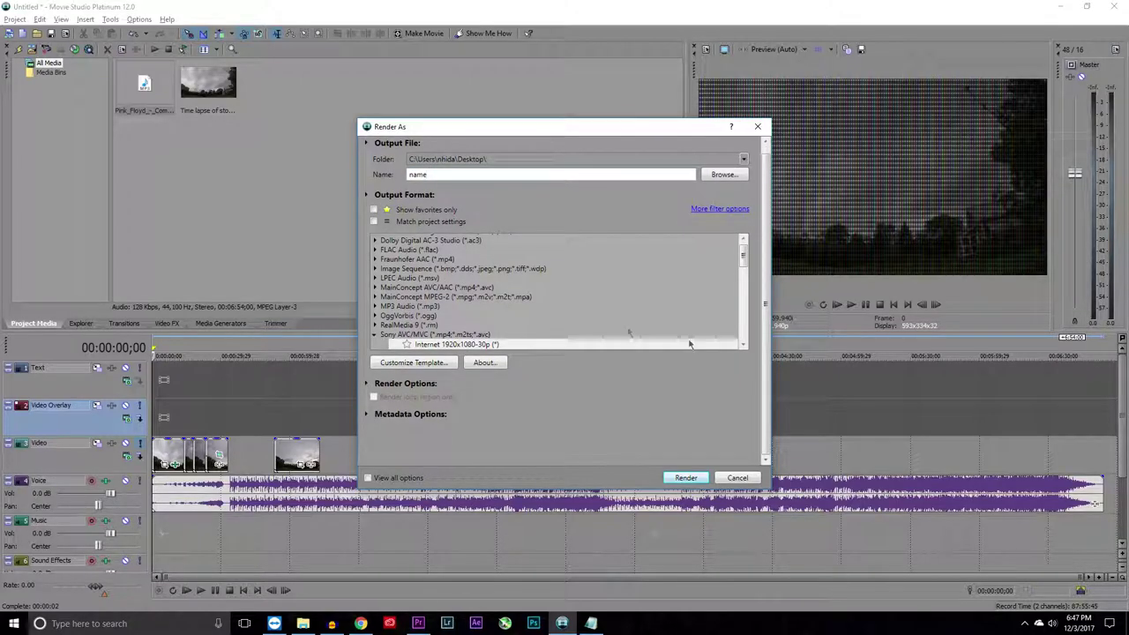
pyautogui.scroll(-1, 748, 263)
pyautogui.moveTo(746, 262)
pyautogui.mouseDown()
pyautogui.moveTo(743, 326)
pyautogui.moveTo(760, 311)
pyautogui.moveTo(760, 275)
pyautogui.mouseUp()
pyautogui.click(473, 287)
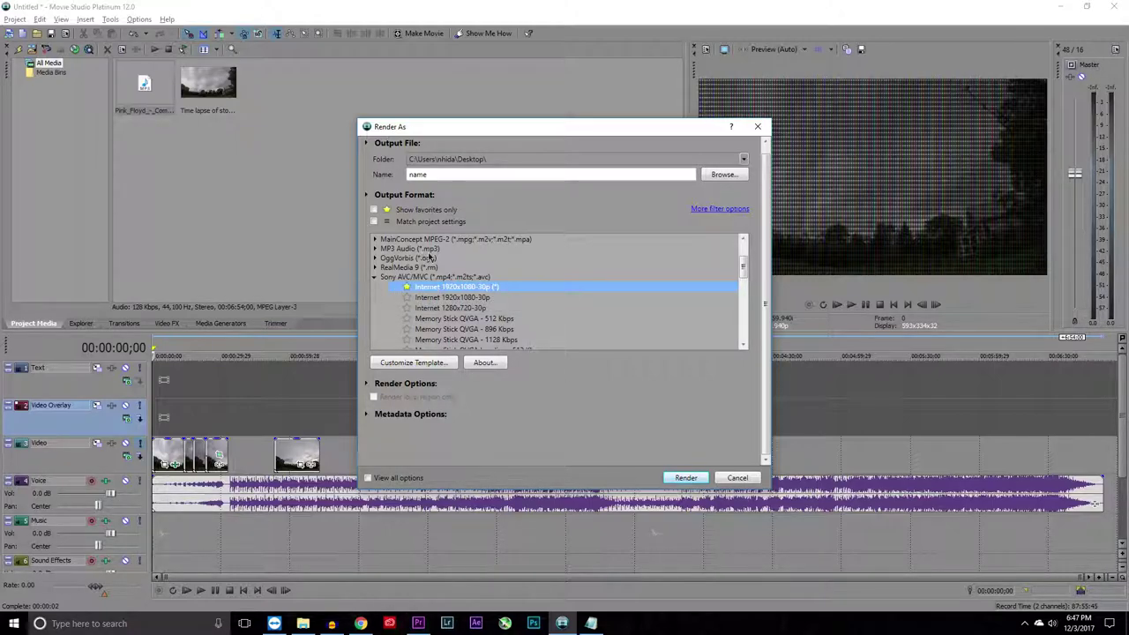
# In the template's custom settings, keep the frame rate at 59.940 (Double NTSC) and confirm.
pyautogui.click(422, 362)
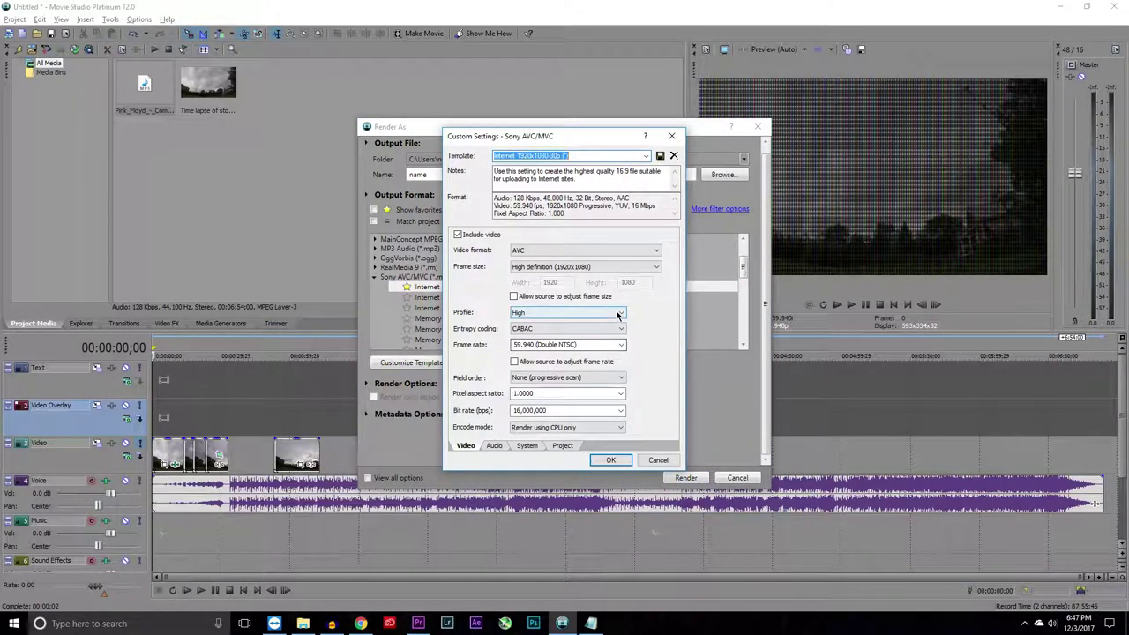
pyautogui.click(620, 347)
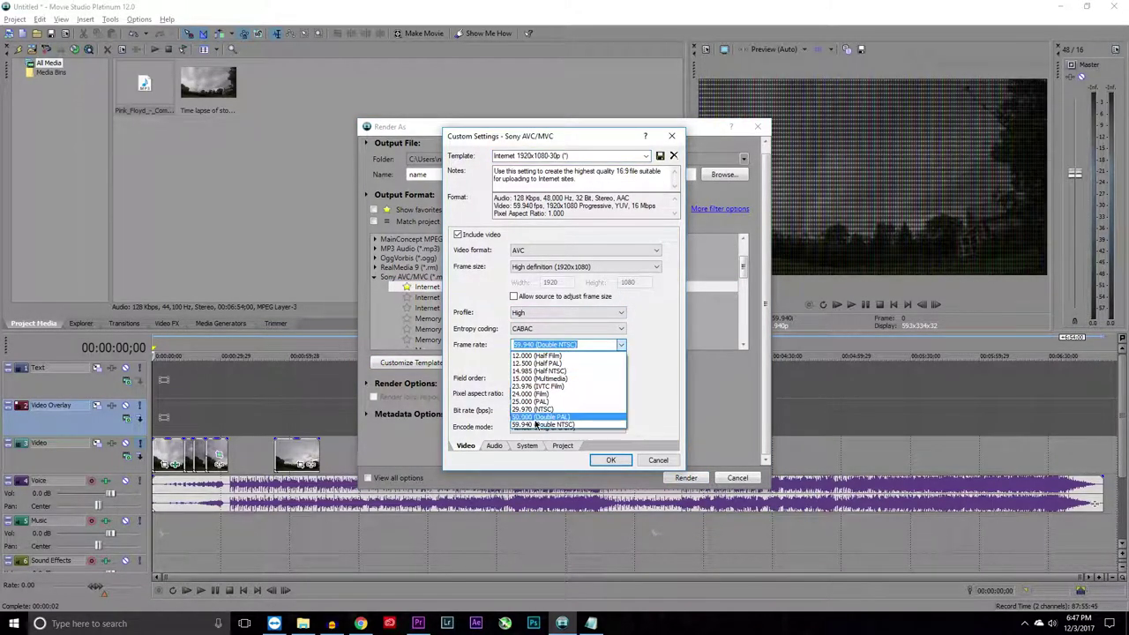
pyautogui.click(537, 424)
pyautogui.click(610, 459)
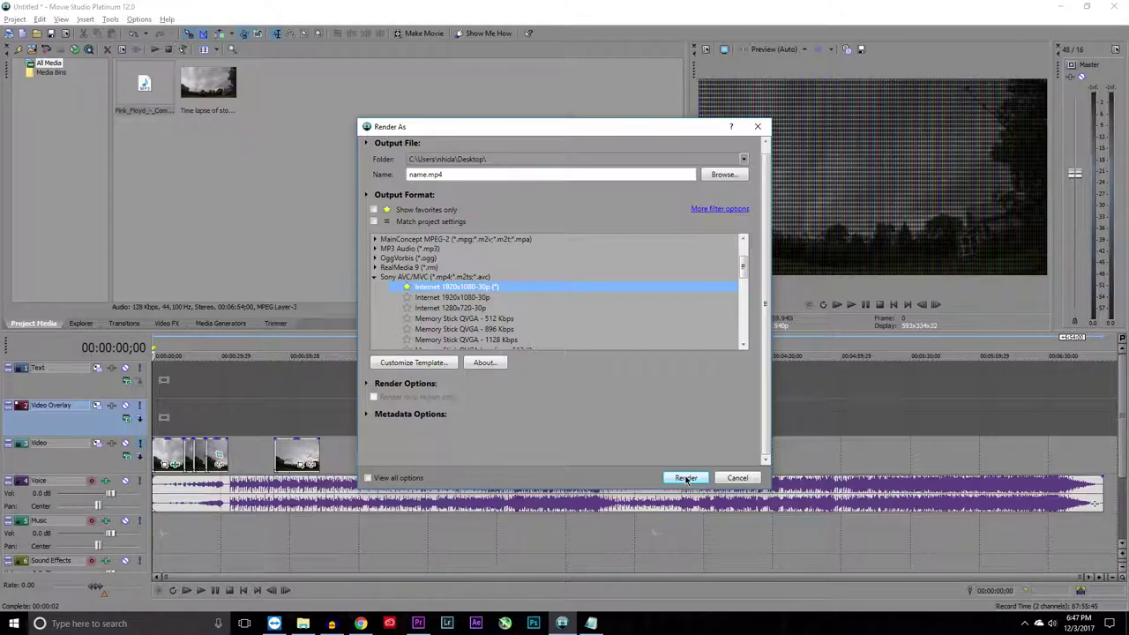
# Cancel the Render As dialog without rendering name.mp4.
pyautogui.click(738, 477)
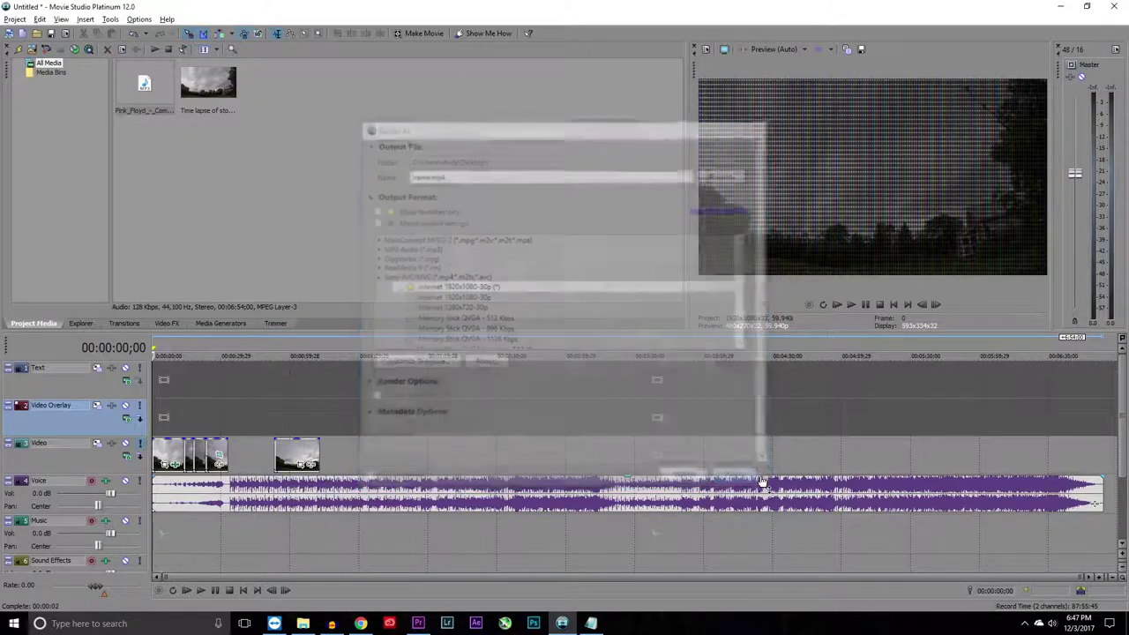